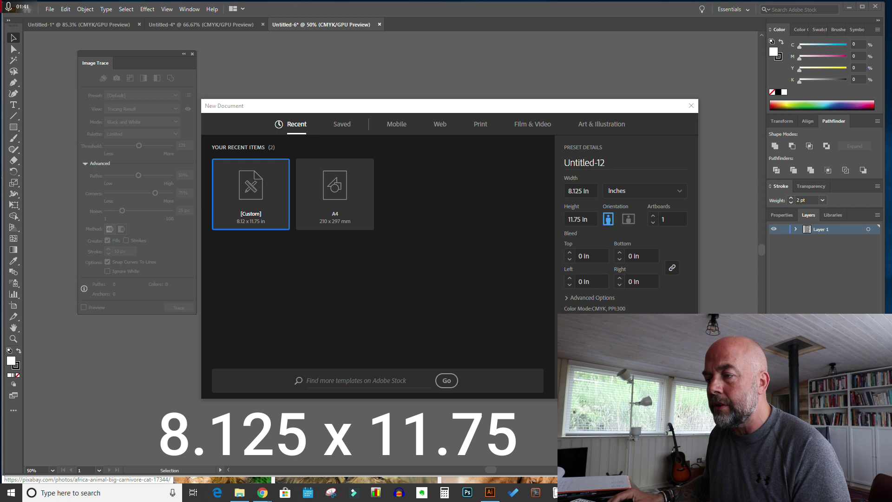
Step: Create a new portrait document 8.125 in wide and 11.75 in high with one artboard and no bleed
left_click(599, 380)
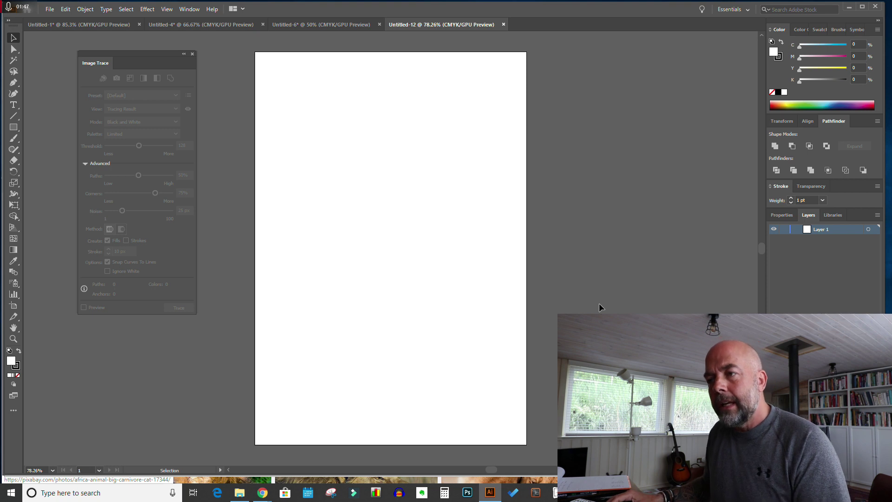
Step: Switch to the browser, look through the Pixabay lion photos and open the page of the front-facing portrait-format lion face
key("super+Tab")
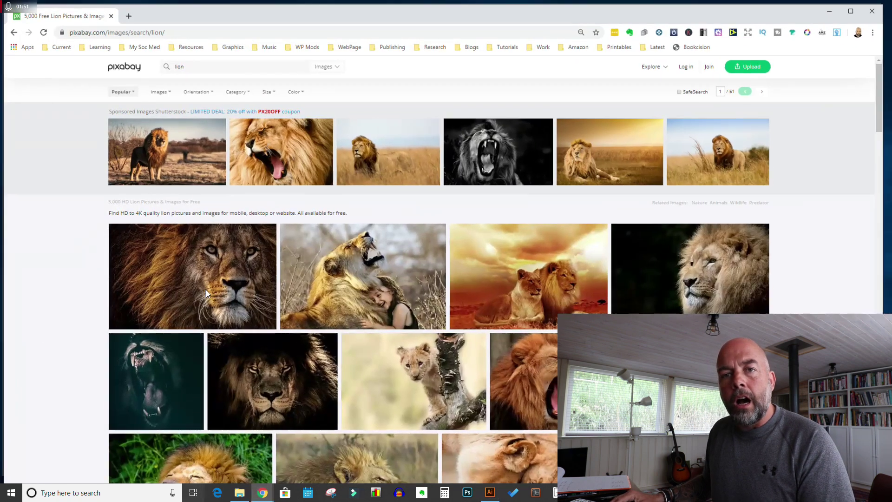
left_click(206, 289)
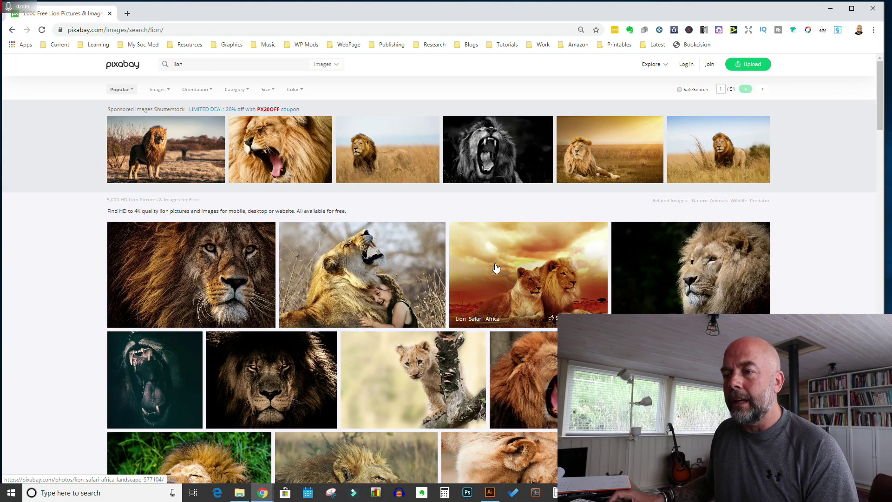
scroll(496, 268, "down", 1)
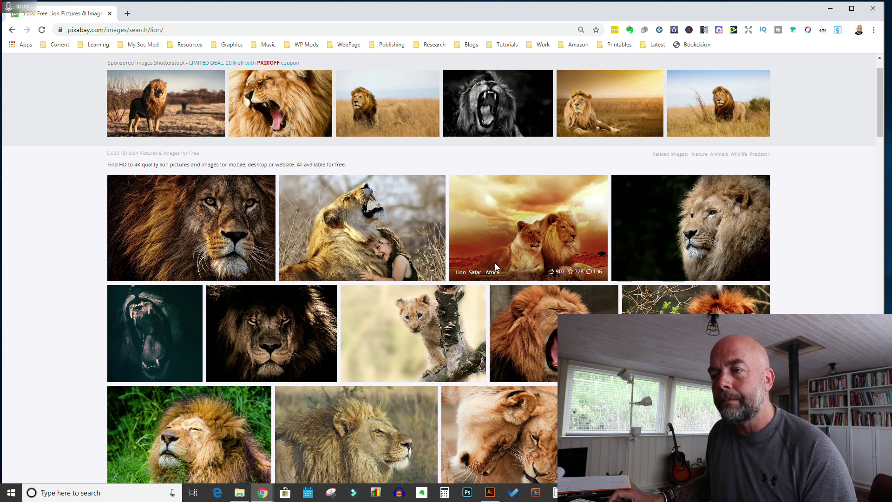
scroll(495, 266, "down", 1)
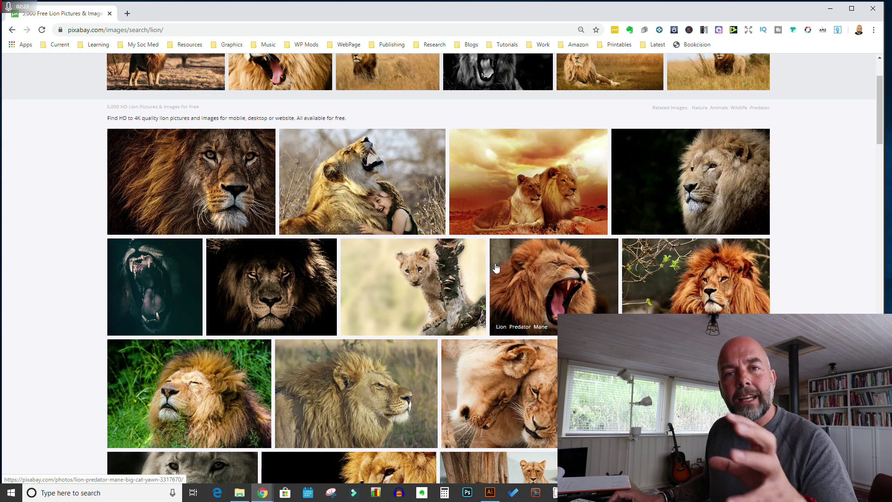
scroll(496, 267, "down", 5)
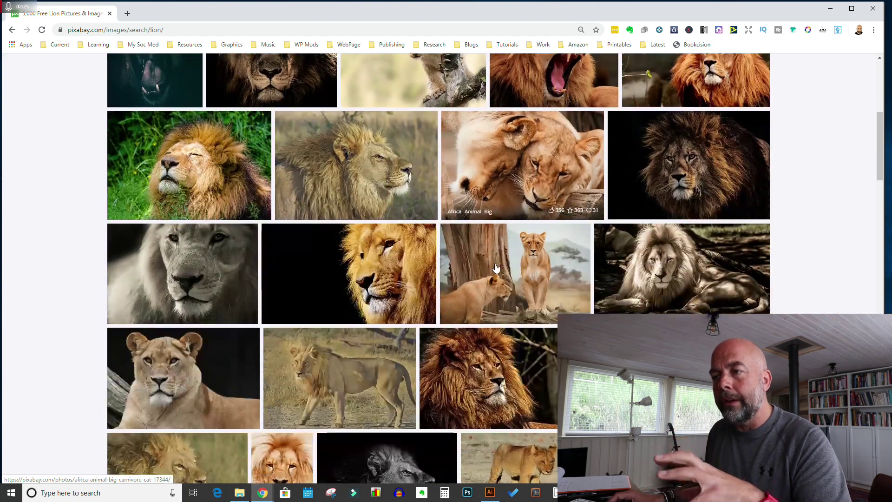
scroll(496, 267, "down", 2)
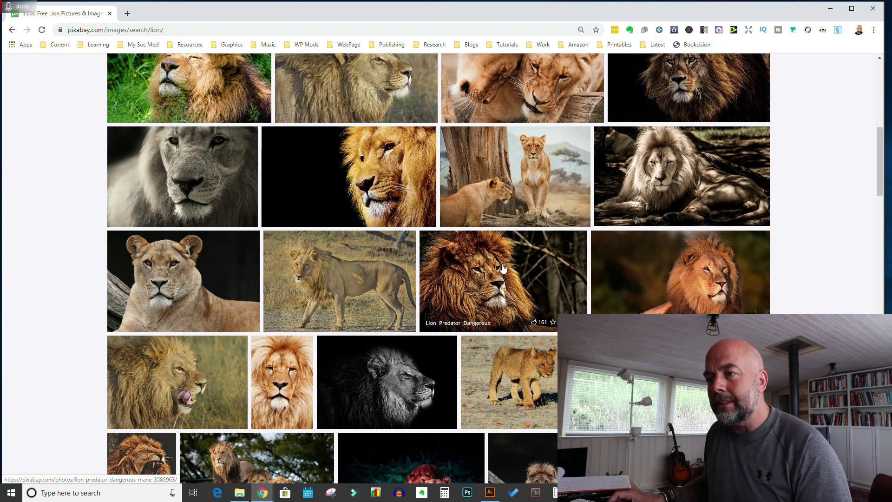
scroll(516, 270, "down", 3)
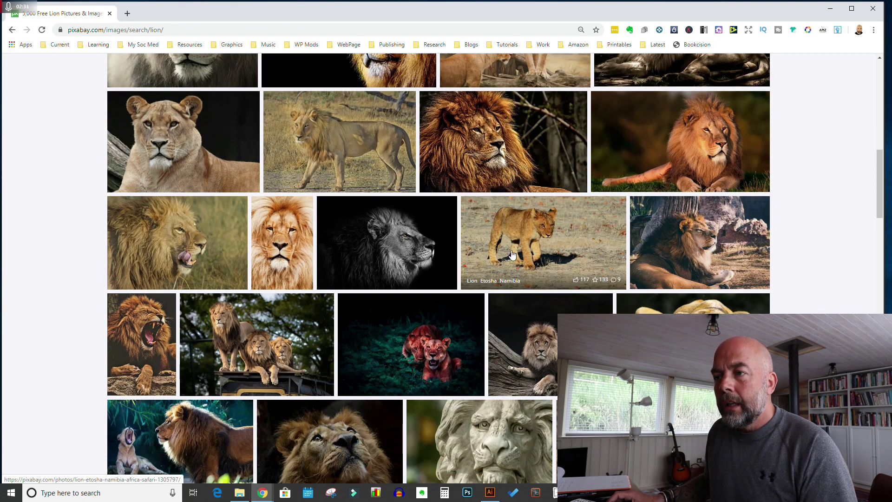
left_click(274, 251)
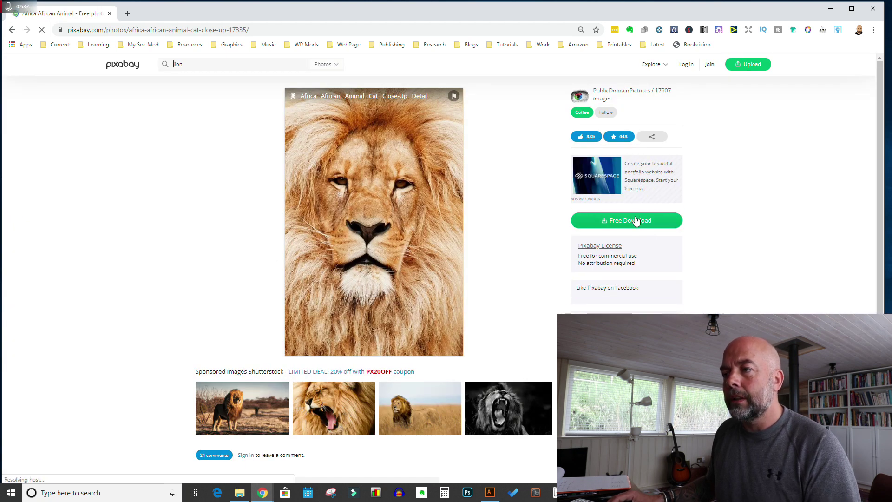
Step: Place the image africa-17335_1280 from the Downloads folder into the blank Untitled-12 document in Illustrator
key("super+Tab")
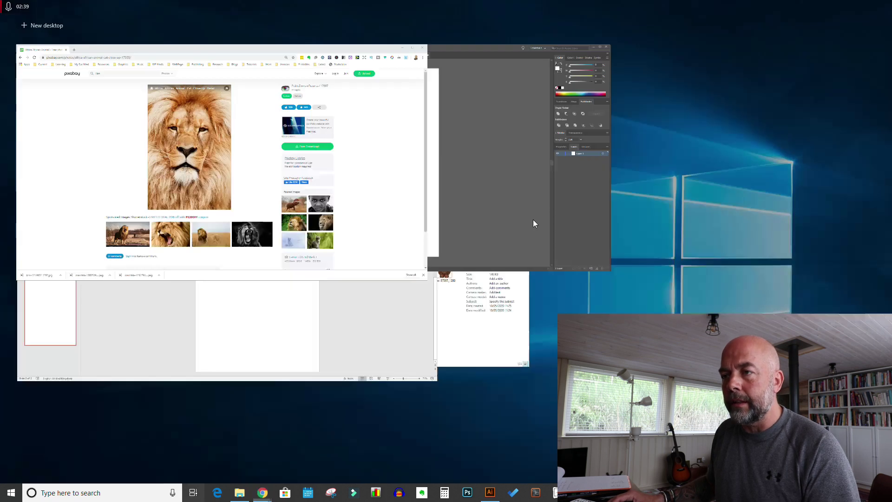
left_click(425, 169)
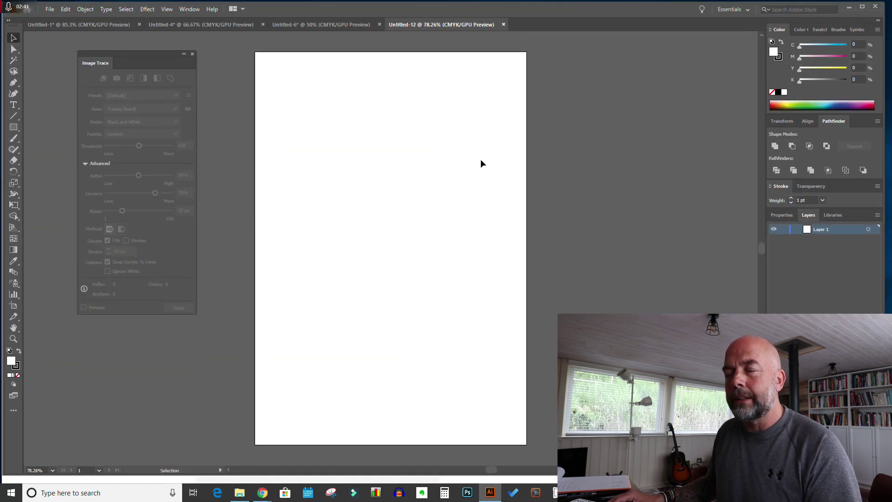
key("super+Tab")
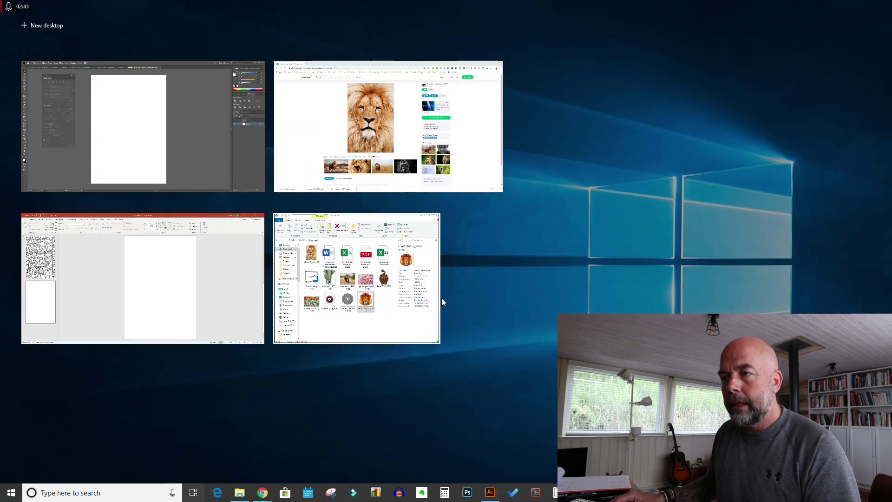
left_click(390, 258)
left_click_drag(394, 181, 279, 195)
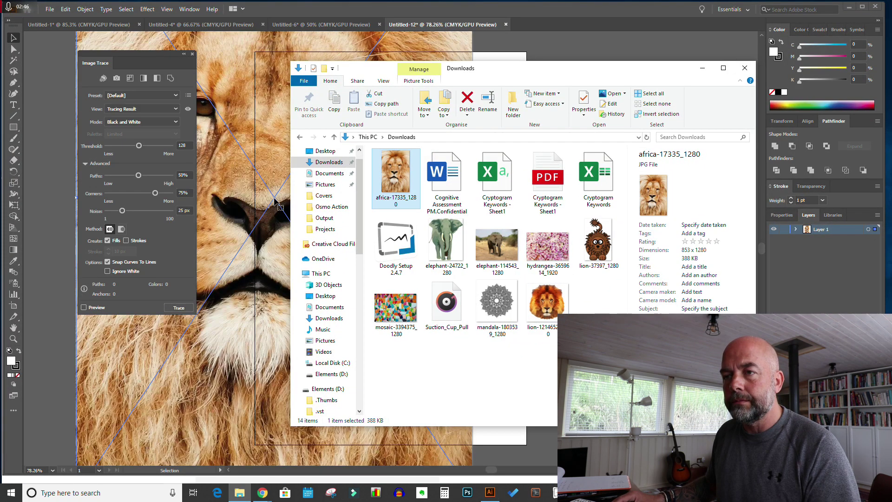
left_click(278, 250)
Step: Move the lion photo so its upper-left corner sits on the artboard's upper-left corner
key("ctrl+minus")
key("ctrl+minus")
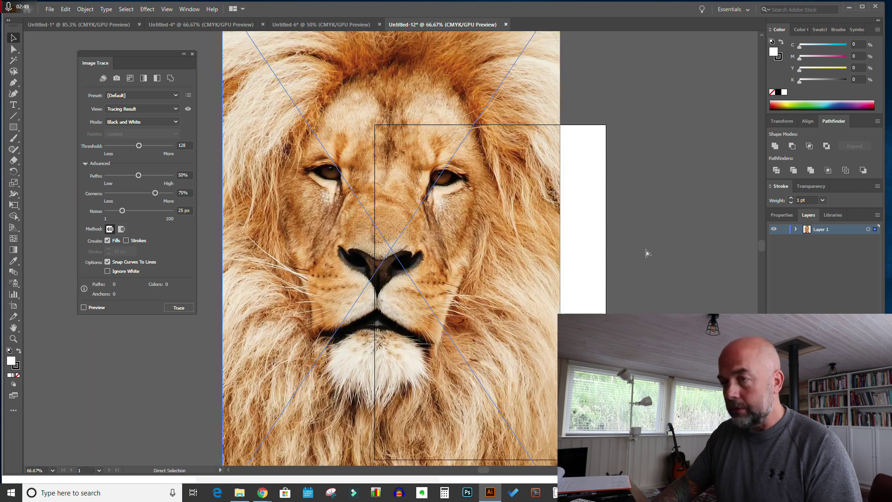
left_click_drag(452, 204, 567, 299)
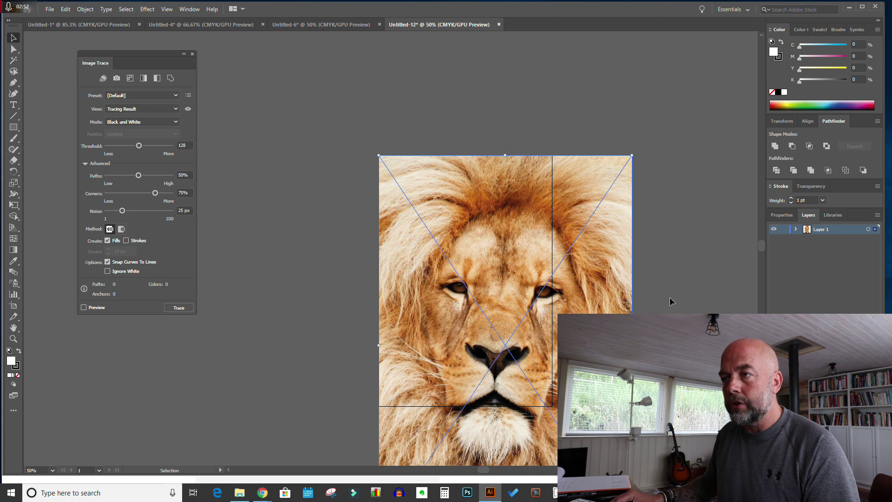
Step: Scale the lion photo down proportionally to the artboard's width and nudge it up so it overhangs both ends evenly
scroll(681, 297, "down", 3)
scroll(681, 296, "down", 2)
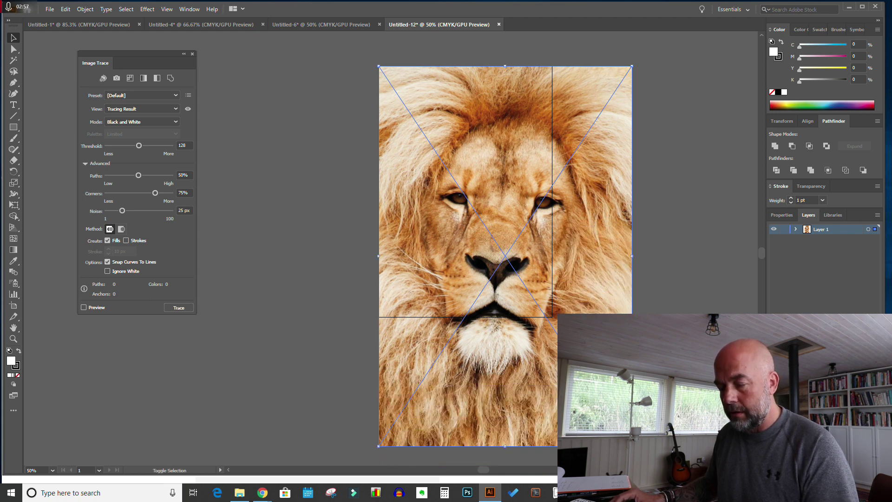
left_click_drag(632, 446, 554, 351)
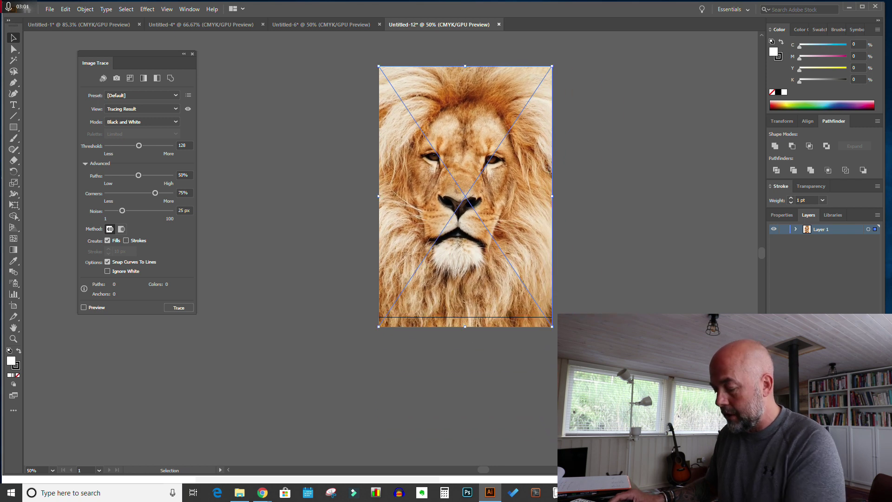
key("shift+Up")
key("Up")
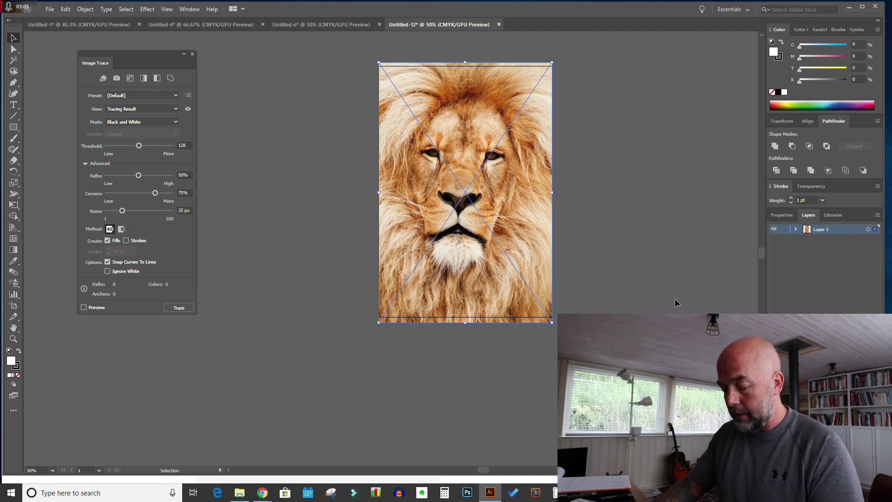
key("a")
key("ctrl+=")
key("v")
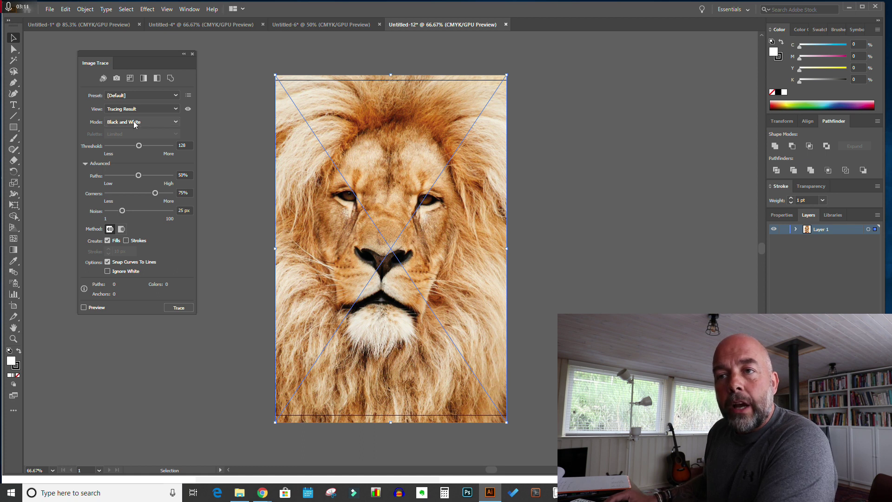
left_click(189, 9)
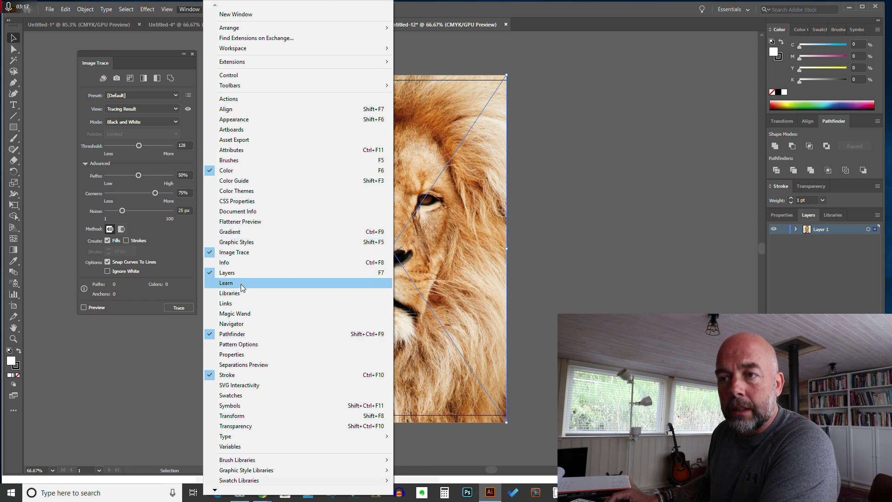
left_click(154, 40)
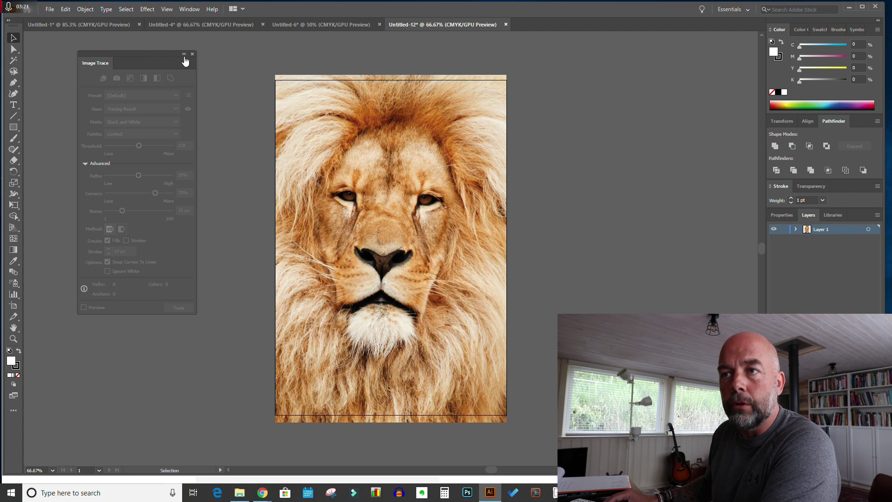
Step: Apply the artistic Cutout effect to the lion photo with 6 levels, edge simplicity 5 and edge fidelity 1
left_click(296, 116)
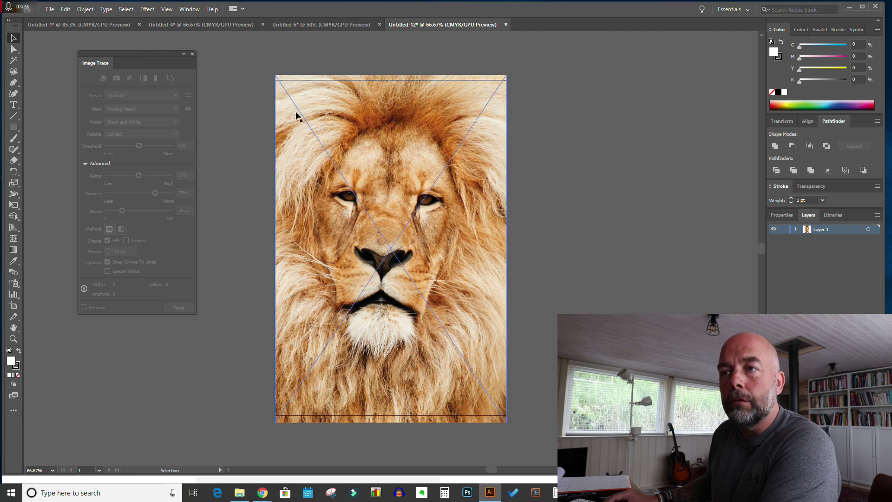
left_click(148, 9)
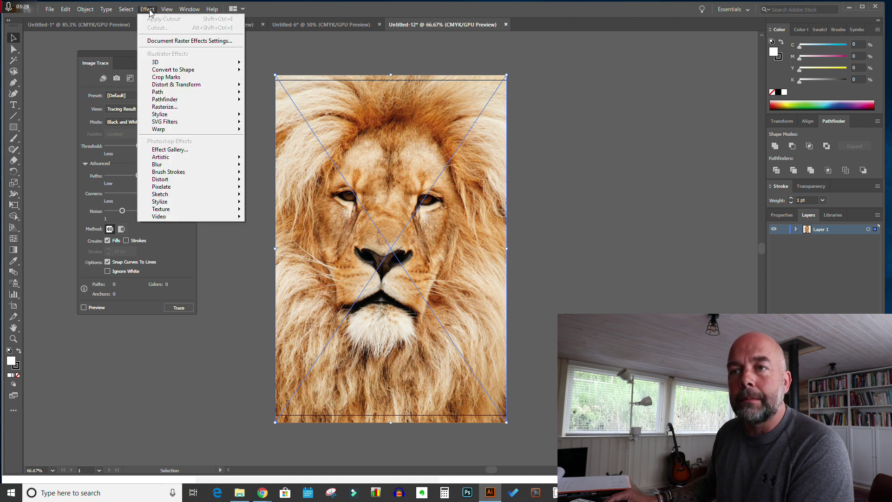
mouse_move(223, 158)
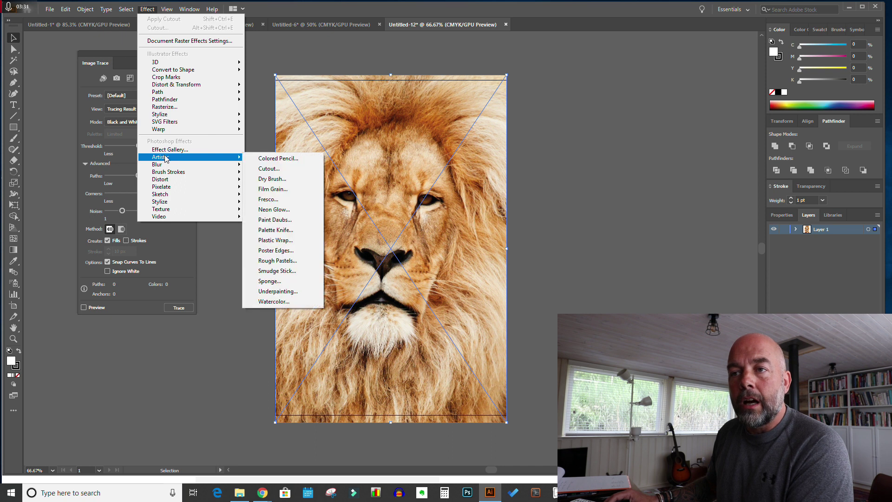
left_click(269, 169)
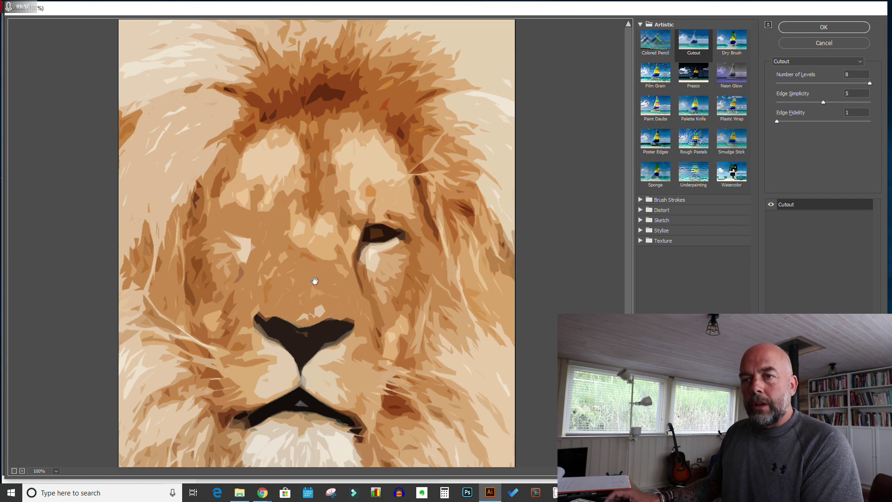
left_click(55, 471)
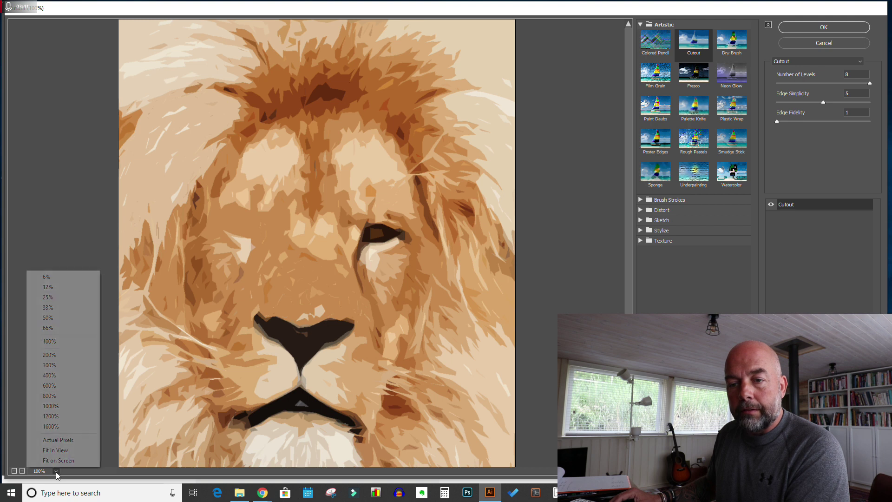
left_click(51, 328)
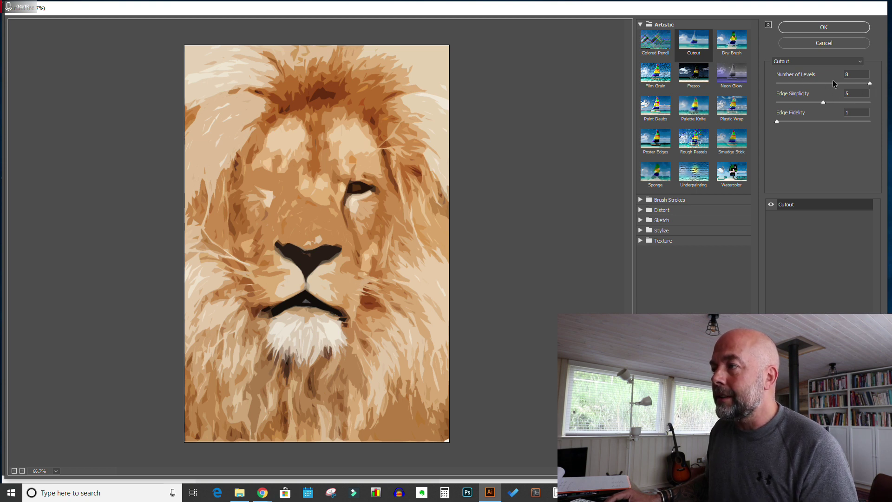
left_click_drag(872, 84, 836, 85)
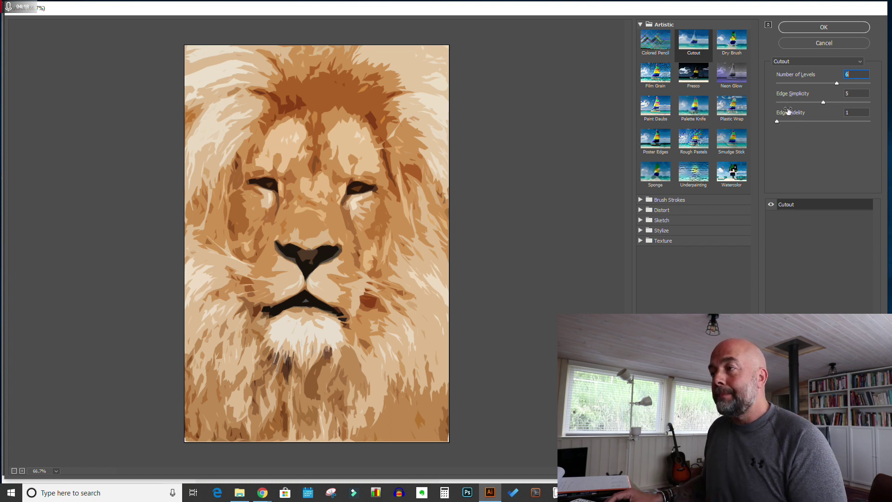
mouse_move(836, 83)
left_mouse_down()
mouse_move(793, 91)
mouse_move(831, 82)
left_mouse_up()
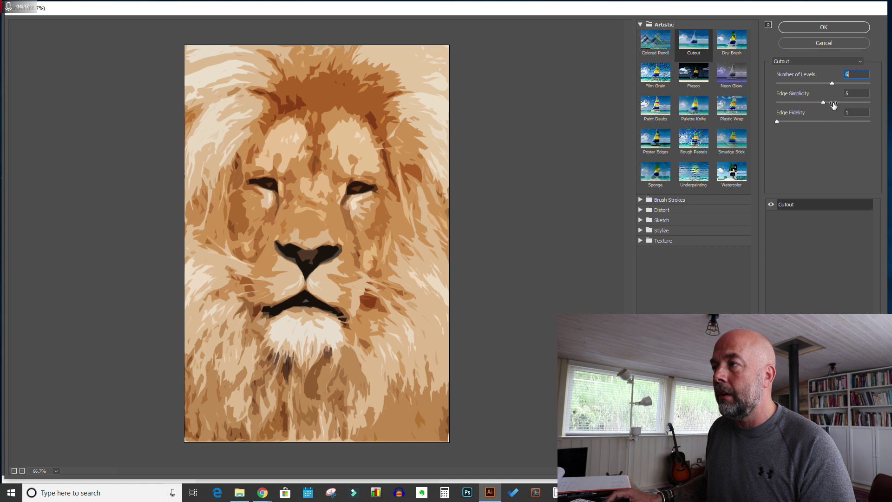
left_click(822, 27)
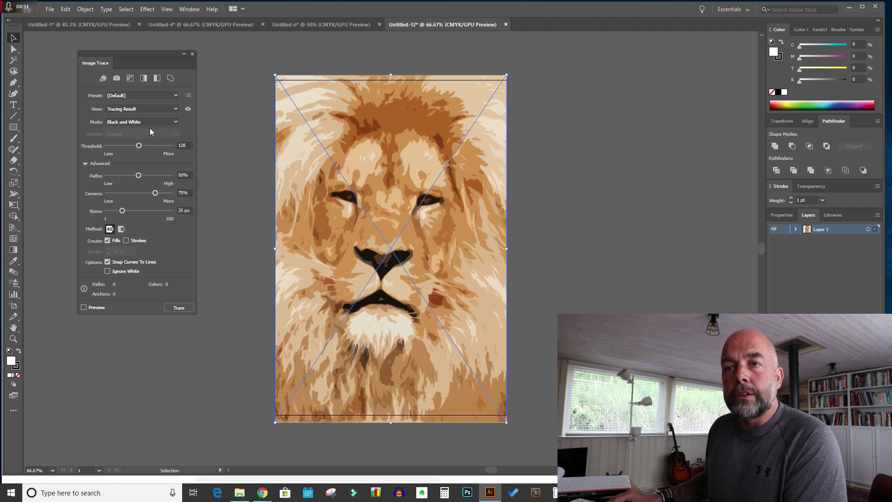
Step: Trace the lion image in Color mode with a limited palette of 30 colors, corners 0% and noise 100 px
left_click(176, 123)
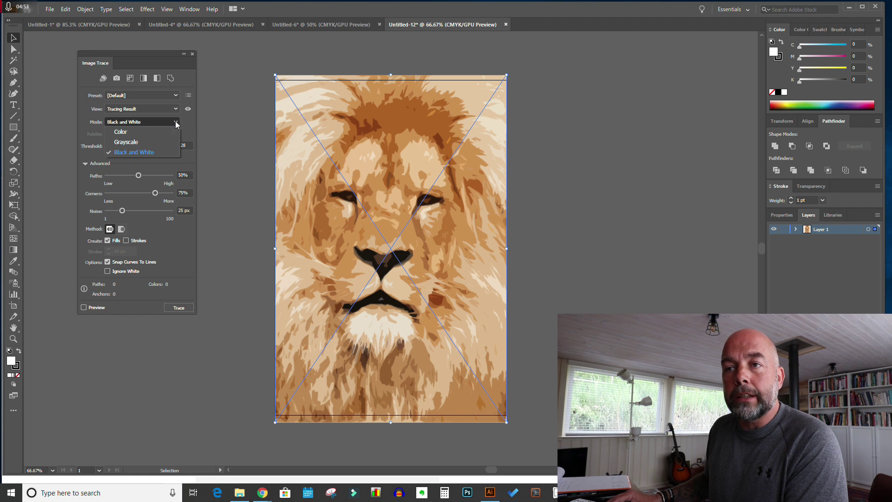
left_click(155, 132)
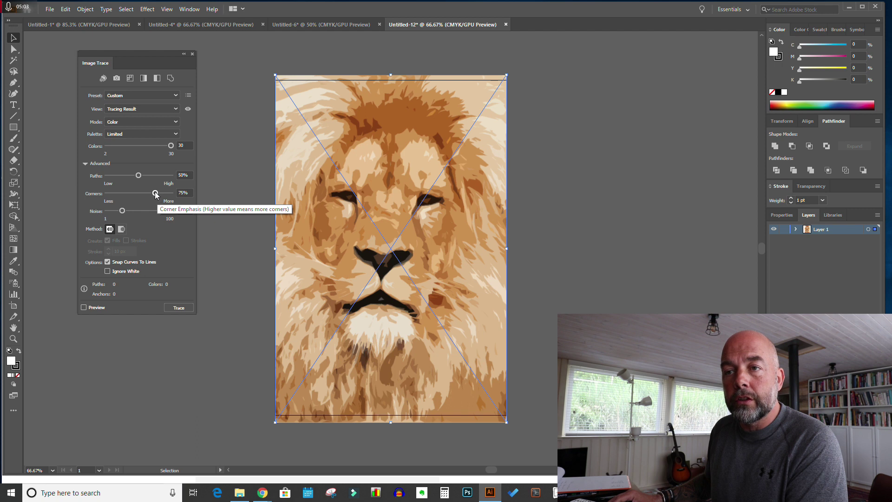
left_click_drag(156, 195, 118, 196)
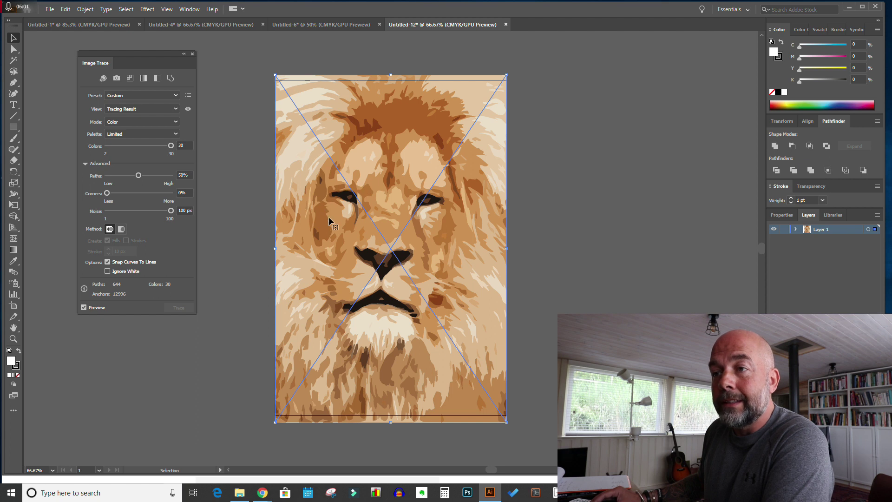
Step: Expand the lion's image tracing into editable vector paths
left_click(86, 9)
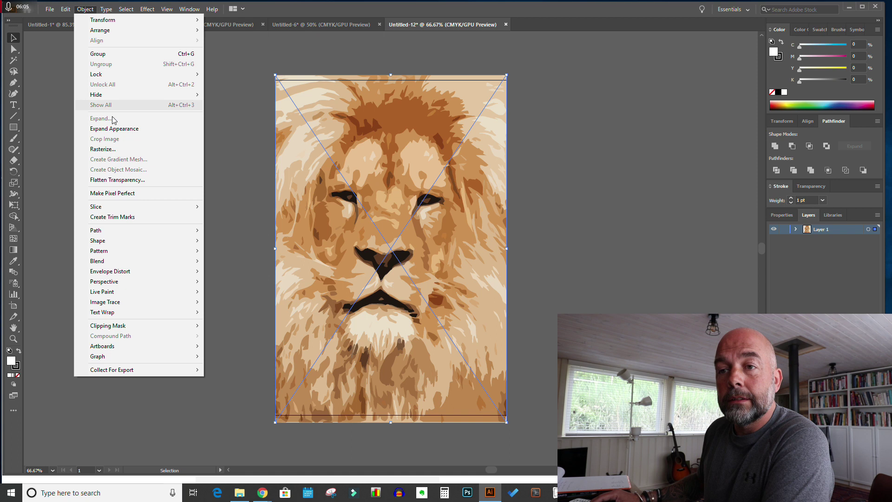
mouse_move(126, 306)
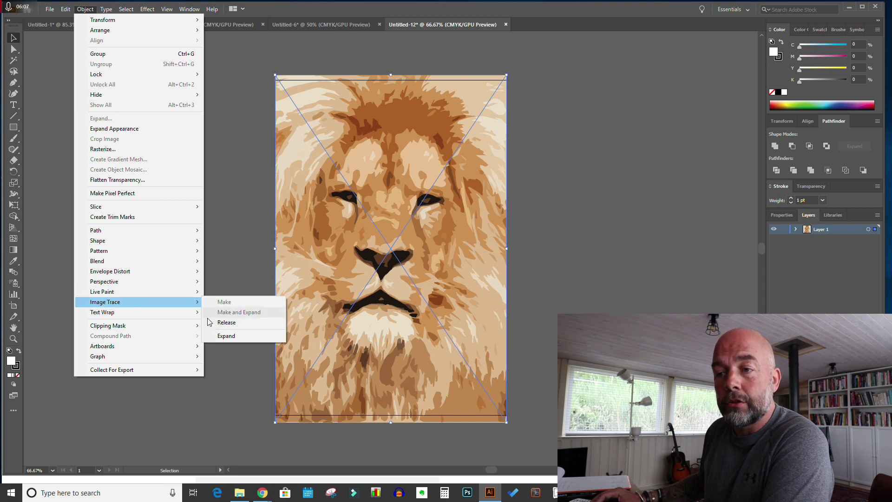
left_click(227, 335)
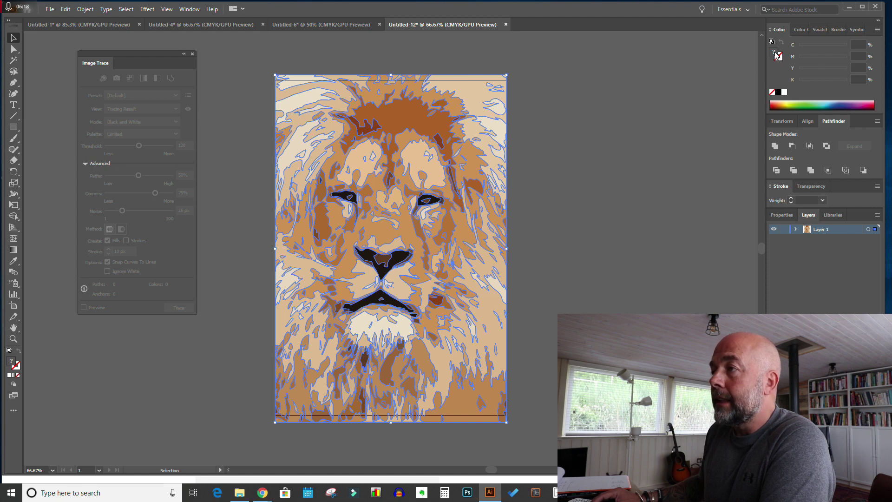
Step: Give all expanded lion paths a white fill and a black 2 pt stroke
left_click(784, 92)
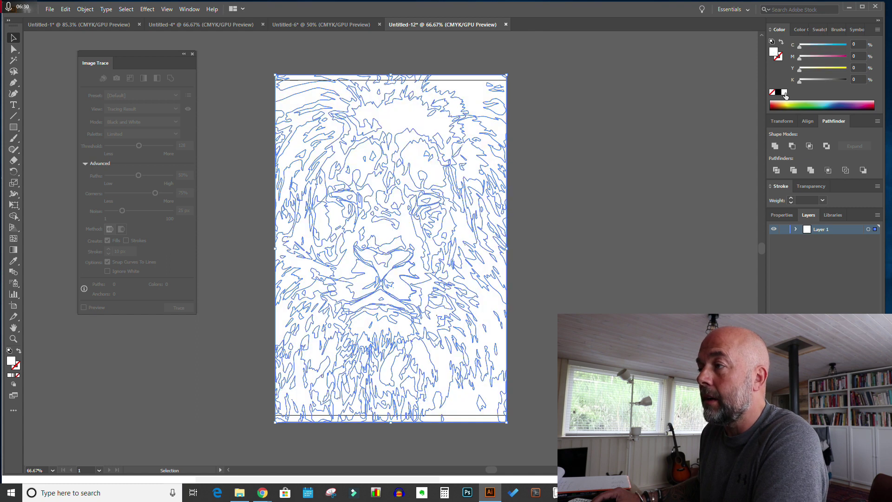
left_click(778, 56)
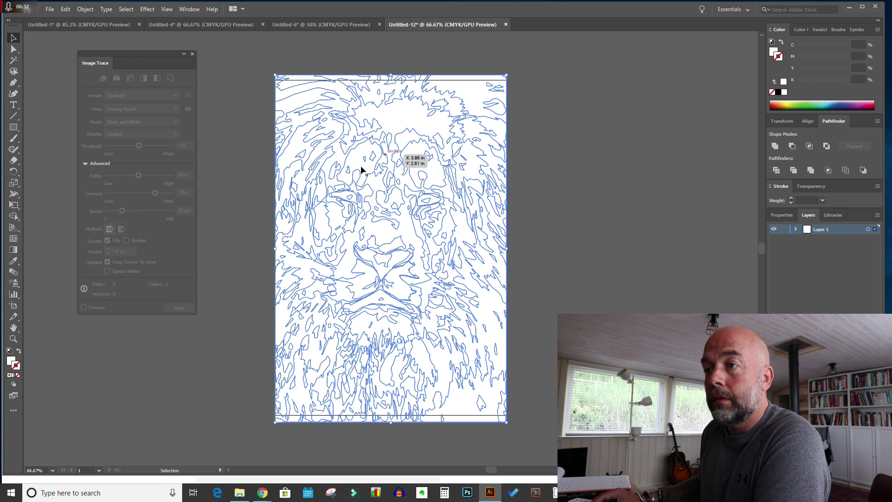
left_click(594, 217)
mouse_move(245, 65)
left_mouse_down()
mouse_move(303, 278)
mouse_move(525, 430)
left_mouse_up()
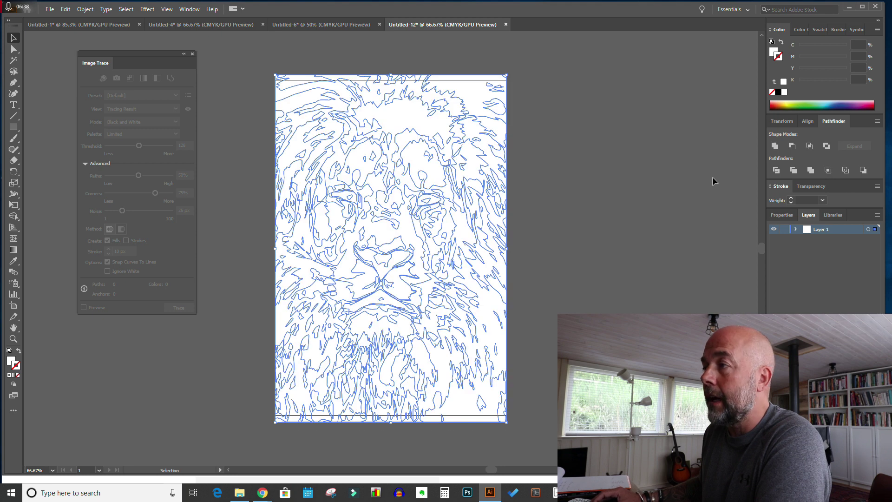
left_click(779, 92)
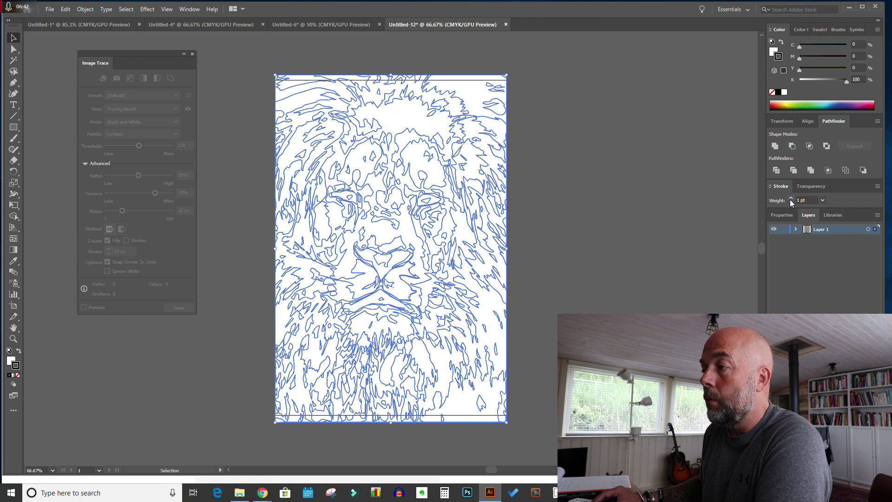
left_click(792, 200)
left_click(609, 217)
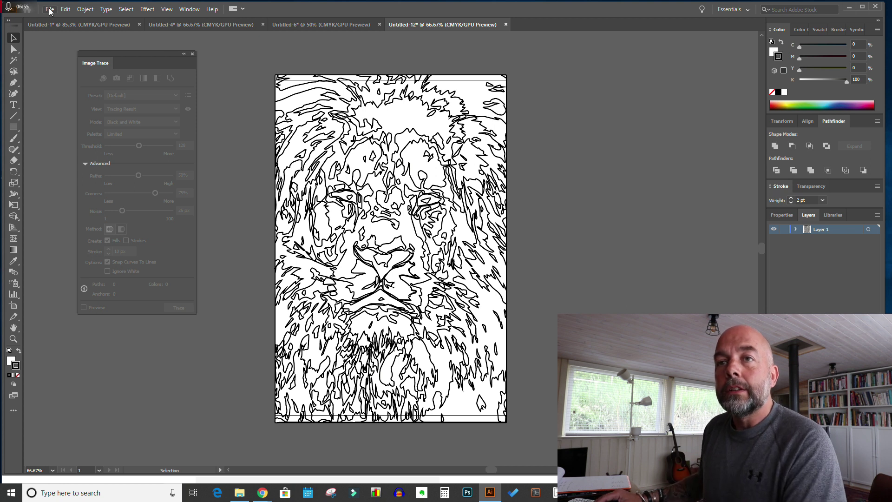
Step: Create a new portrait document 8.125 x 11.75 in with one artboard from the recent custom preset
left_click(49, 10)
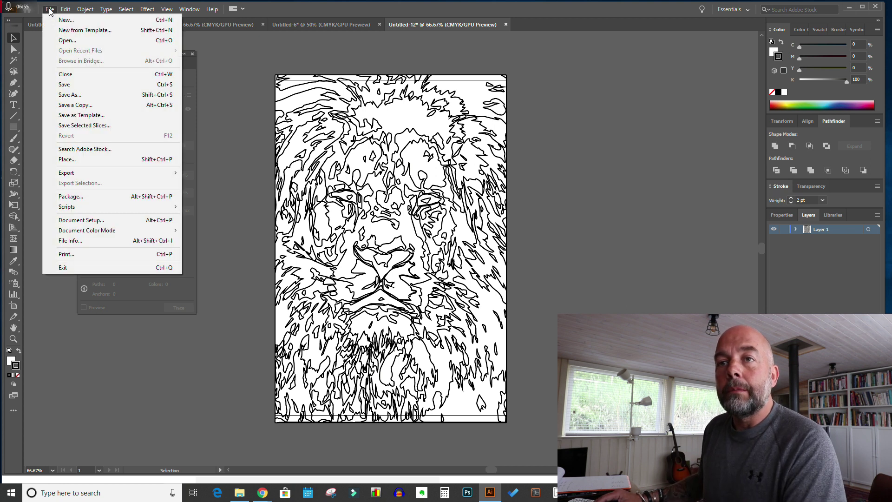
left_click(53, 20)
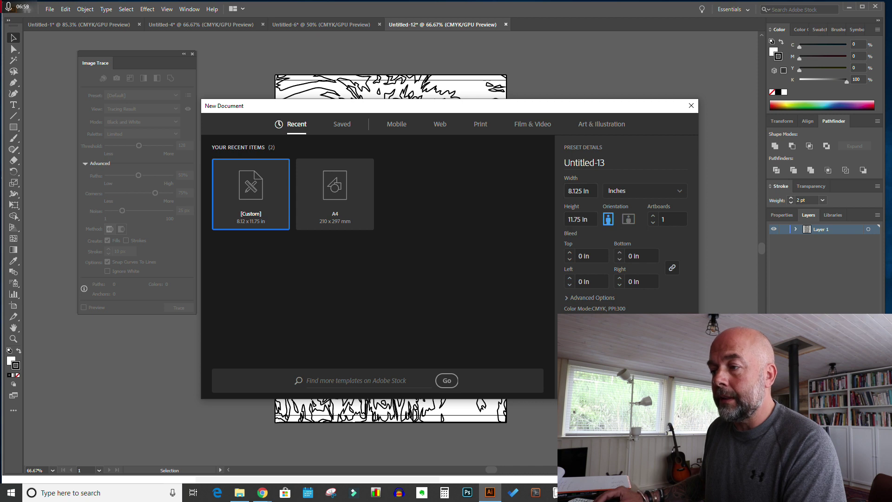
key("Return")
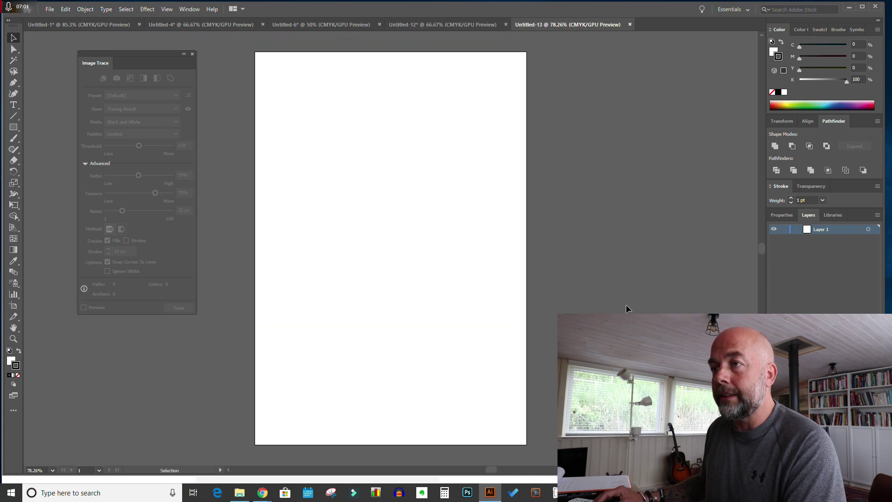
Step: Switch to Chrome, search Pixabay for "mandala", restrict the results to illustrations and browse the designs
key("super+Tab")
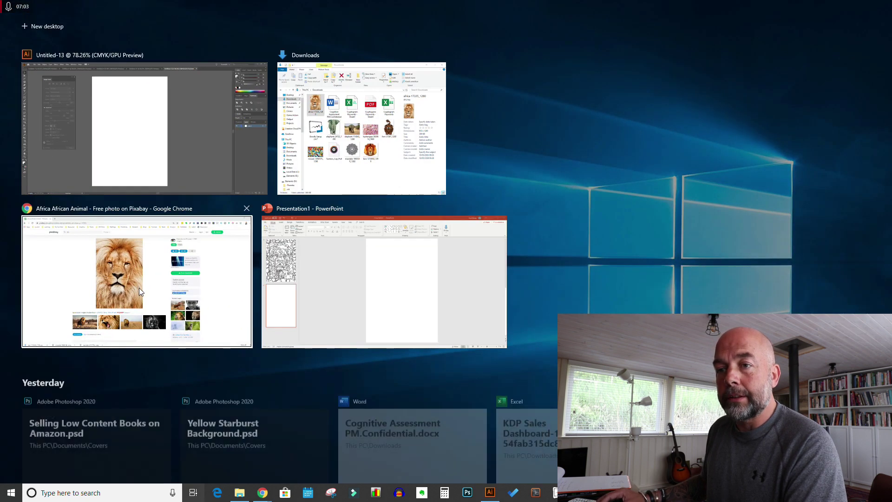
left_click(139, 288)
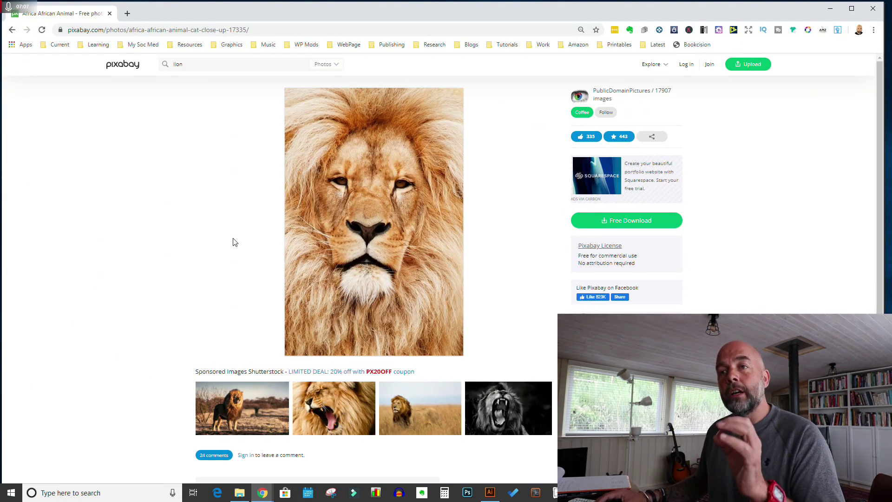
left_click(190, 65)
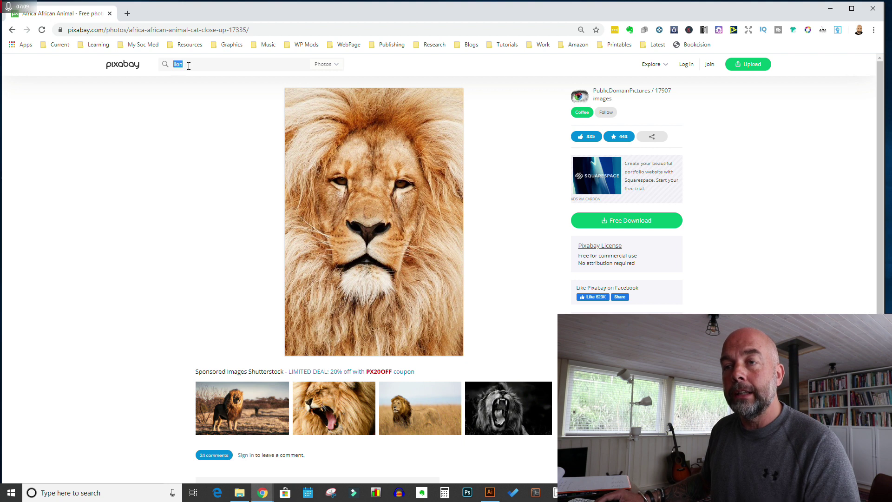
type("mandala")
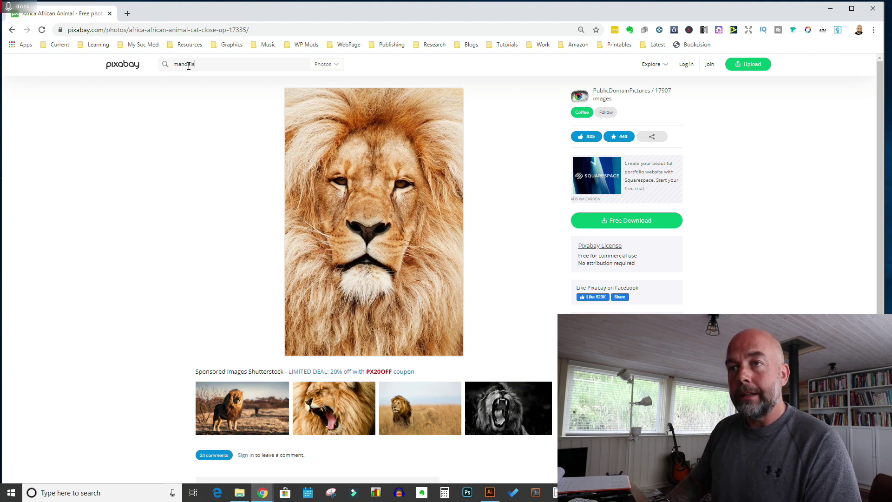
key("Return")
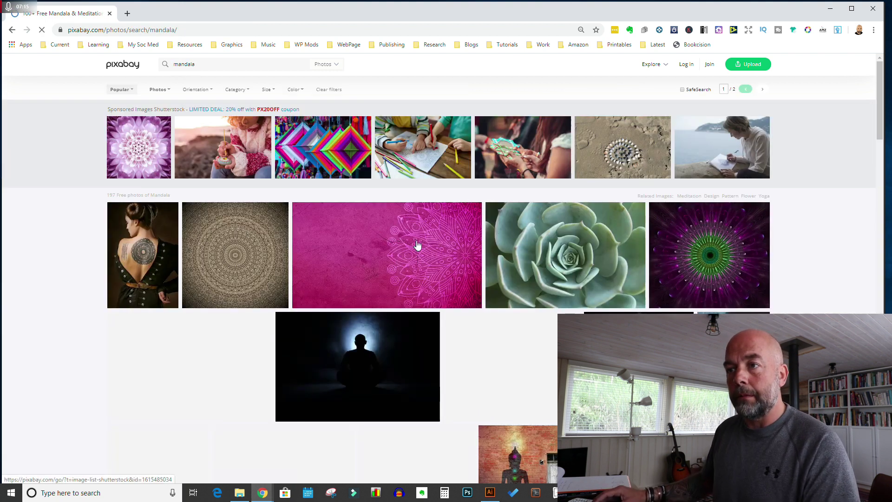
mouse_move(338, 68)
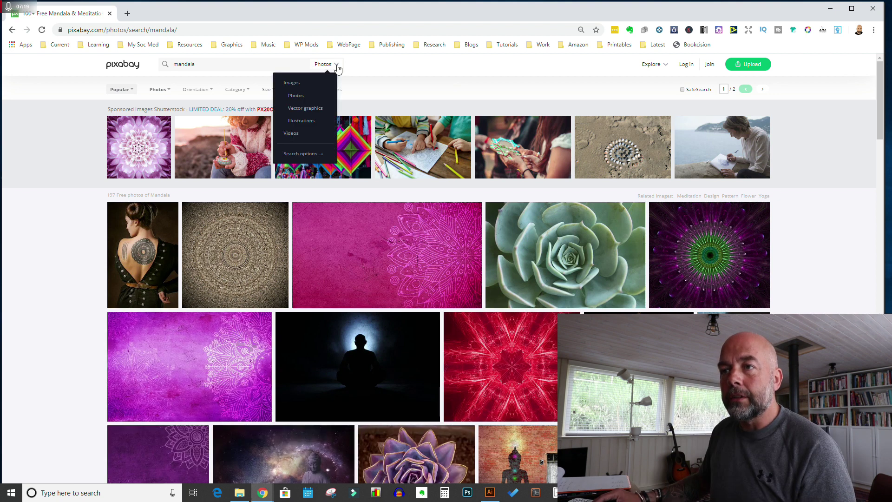
left_click(294, 124)
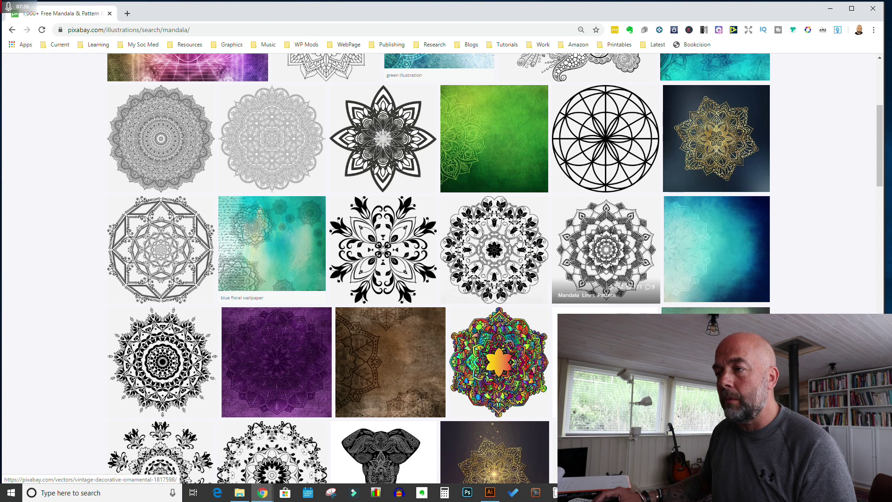
scroll(606, 250, "down", 5)
scroll(373, 254, "up", 5)
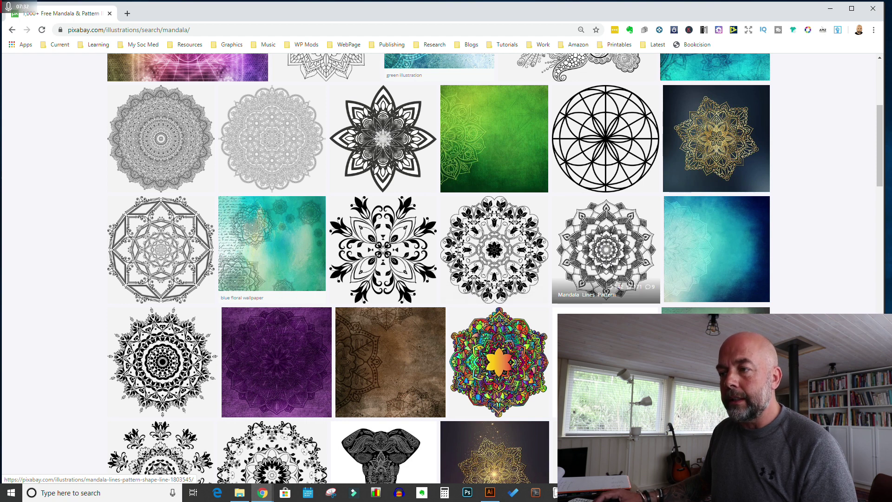
Step: Place the image mandala-1803539_1280 from the Downloads folder into the blank Illustrator document Untitled-13
key("super+Tab")
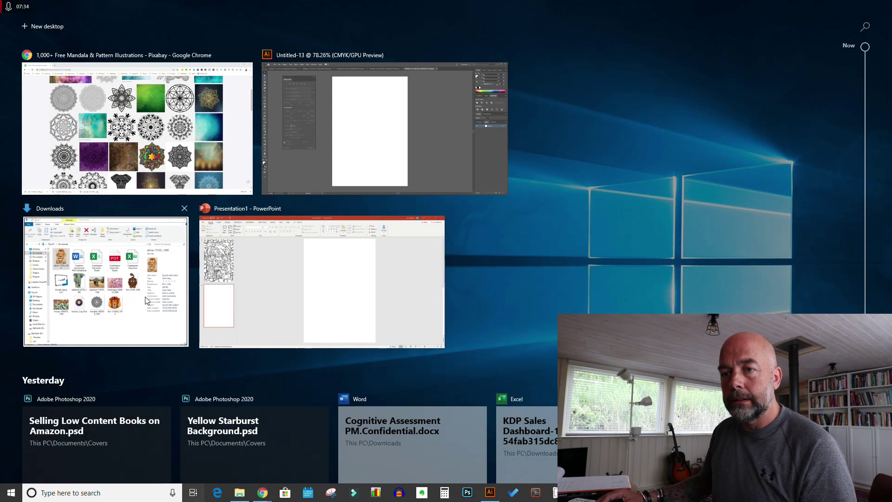
left_click(145, 301)
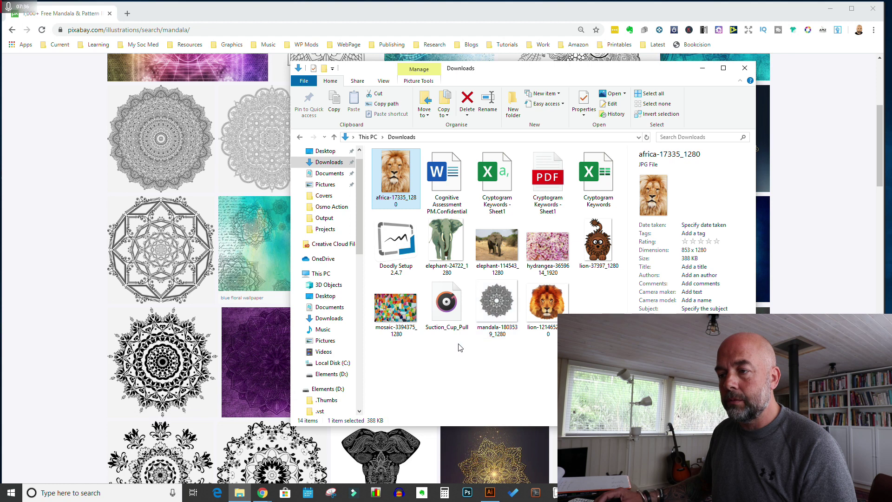
key("super+Tab")
left_click(200, 284)
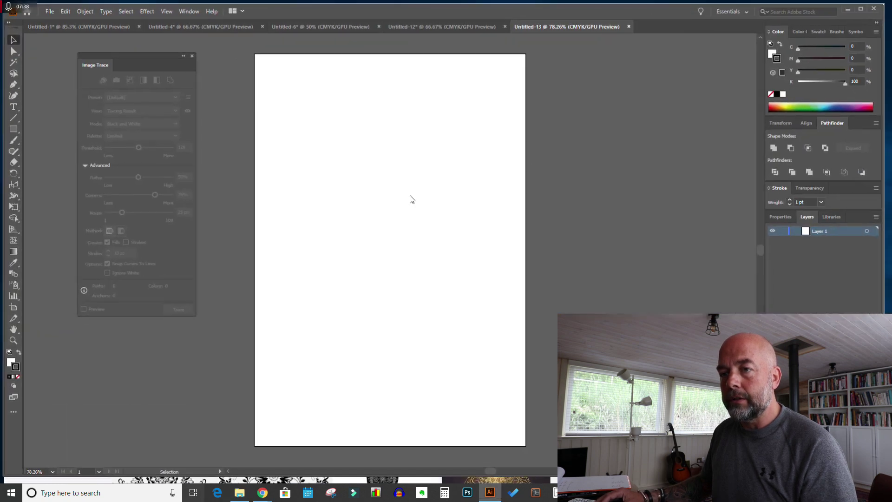
key("super+Tab")
left_click(365, 149)
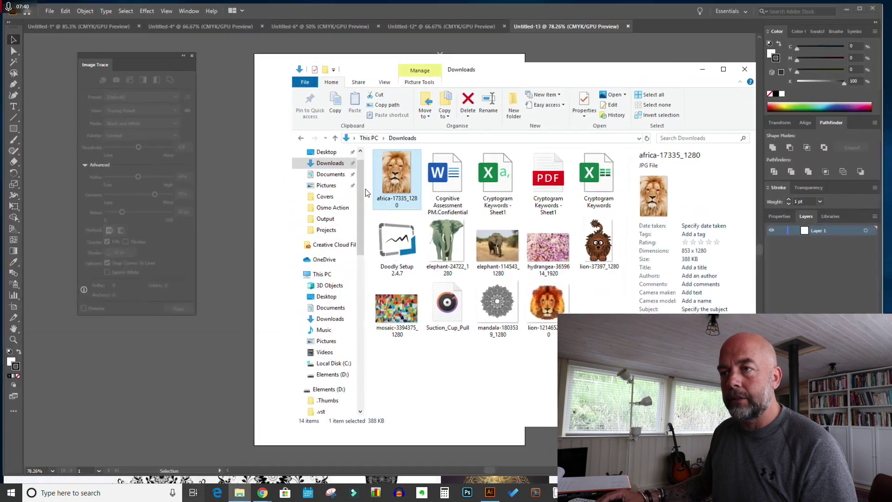
mouse_move(482, 293)
left_mouse_down()
mouse_move(489, 296)
mouse_move(352, 278)
mouse_move(261, 279)
left_mouse_up()
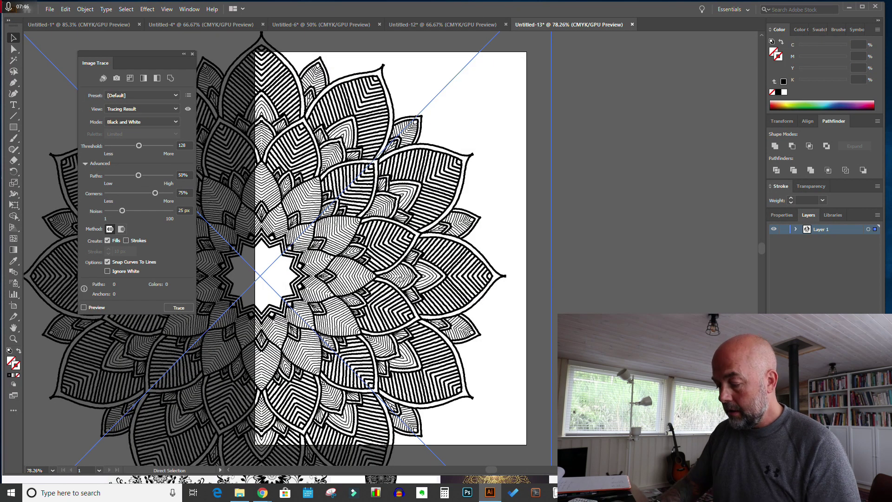
Step: Move the mandala so it is centred over the artboard and overhangs it on all sides, and deselect it
key("ctrl+minus")
key("ctrl+minus")
left_click_drag(457, 267, 540, 250)
key("ctrl+shift+a")
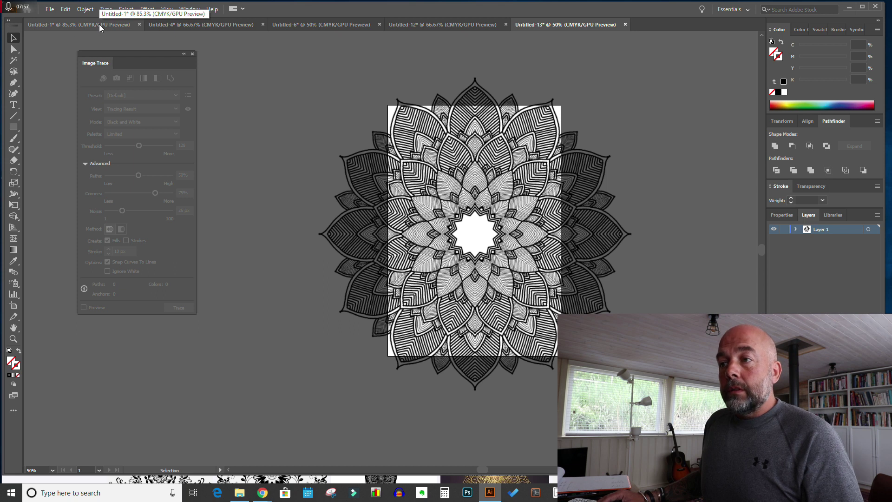
Step: Copy the lion line art from Untitled-1 into Untitled-13 and centre it on top of the mandala
left_click(99, 24)
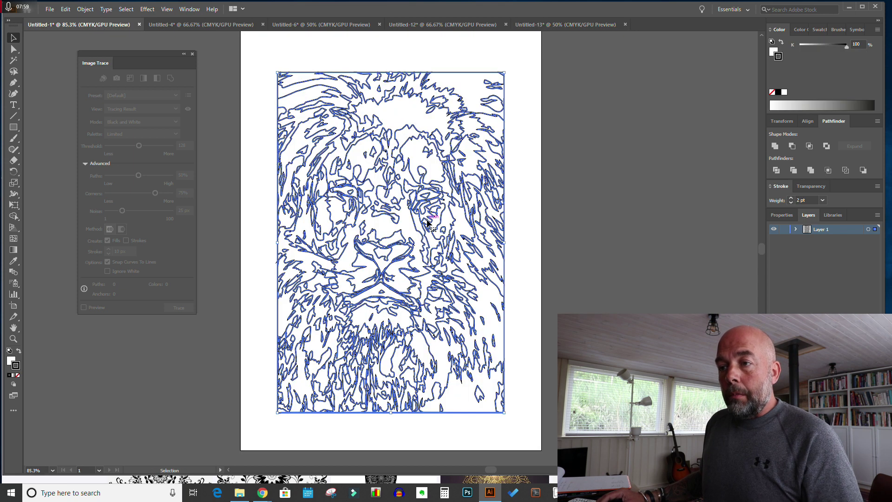
key("a")
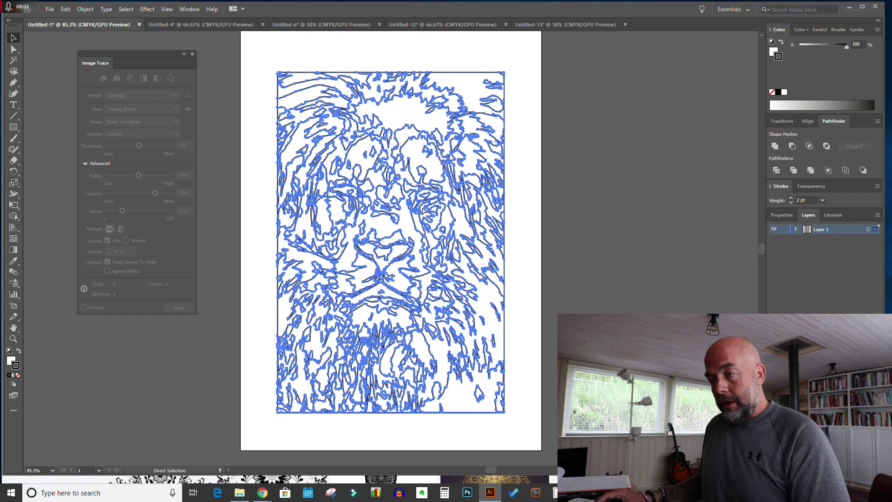
left_click(586, 26)
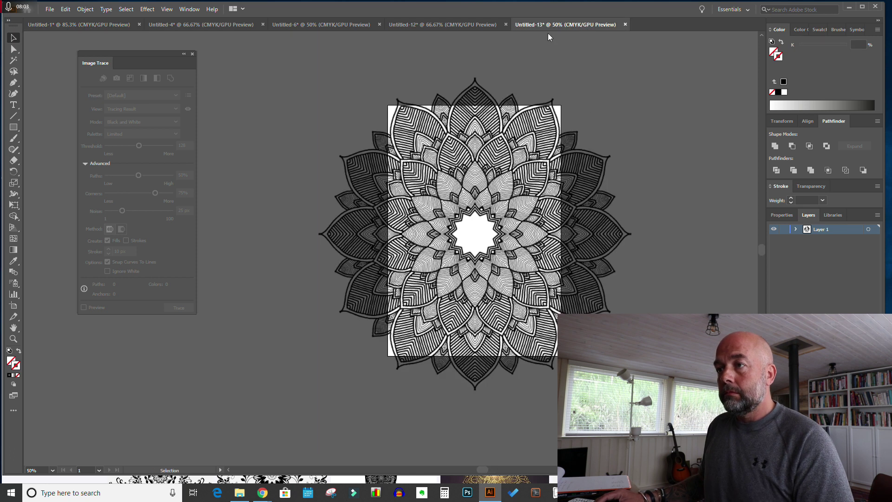
key("ctrl+v")
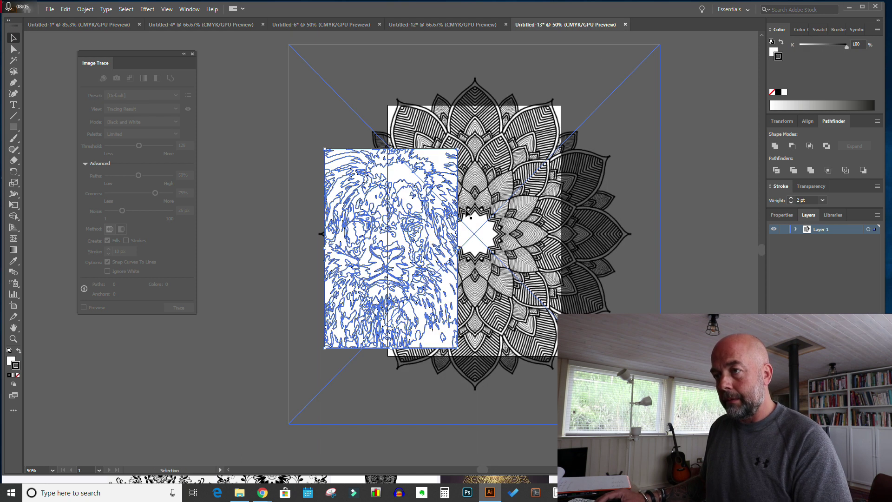
left_click_drag(405, 230, 495, 216)
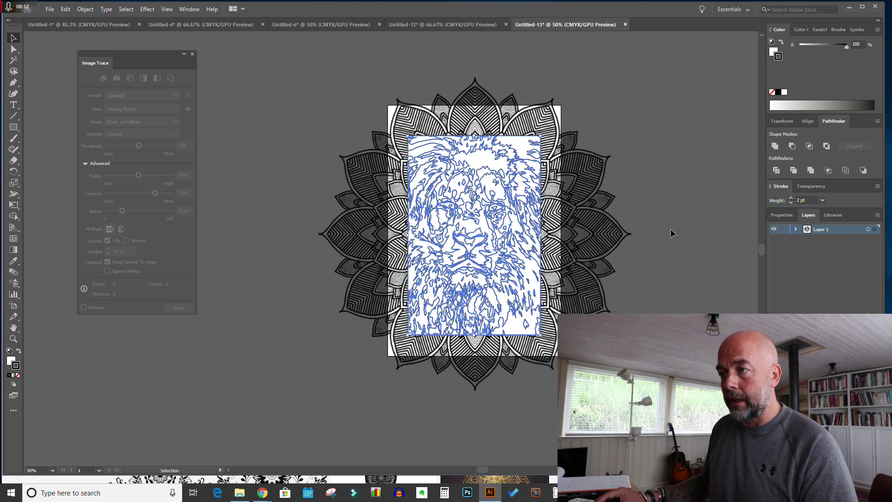
left_click(476, 96)
left_click(685, 302)
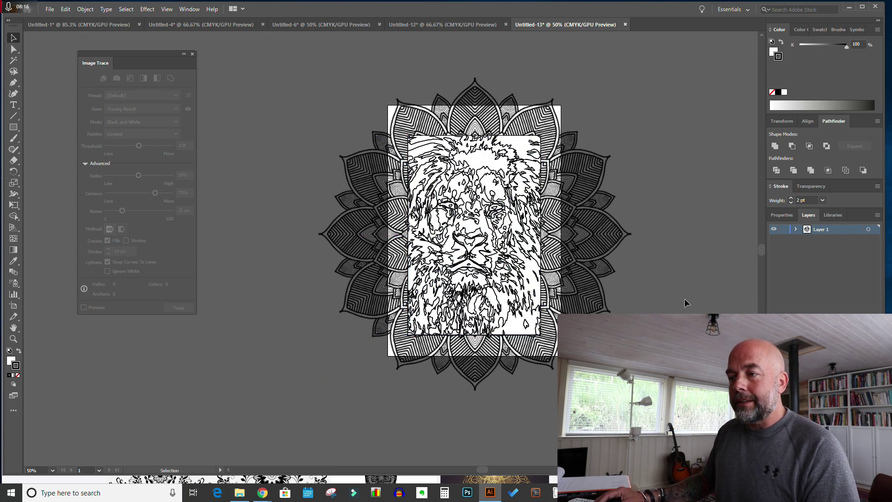
Step: Export the lion and mandala artwork as PNG "Lion and Mandal", using all artboards, High (300 ppi) resolution and a transparent background
left_click(49, 11)
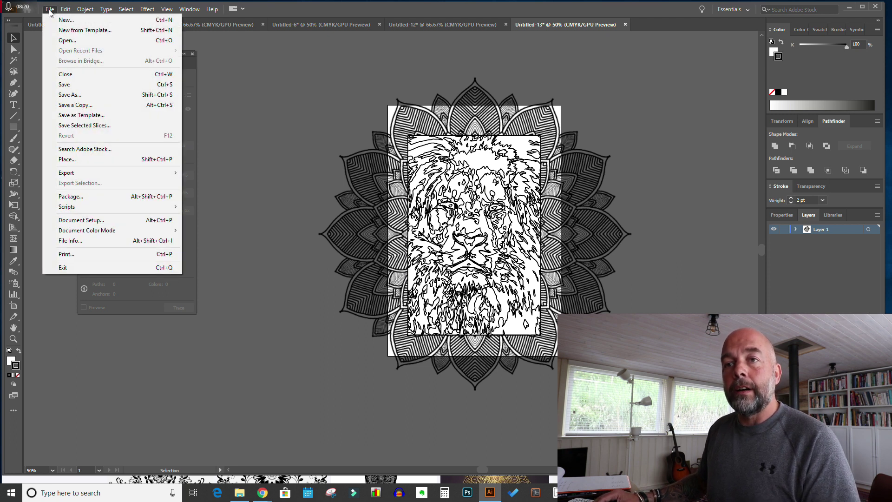
mouse_move(101, 172)
left_click(191, 183)
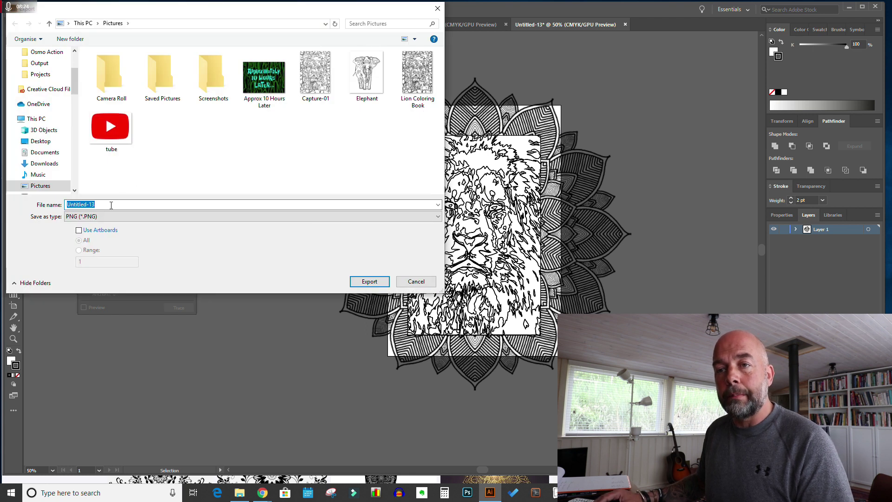
type("Lion and Mandal")
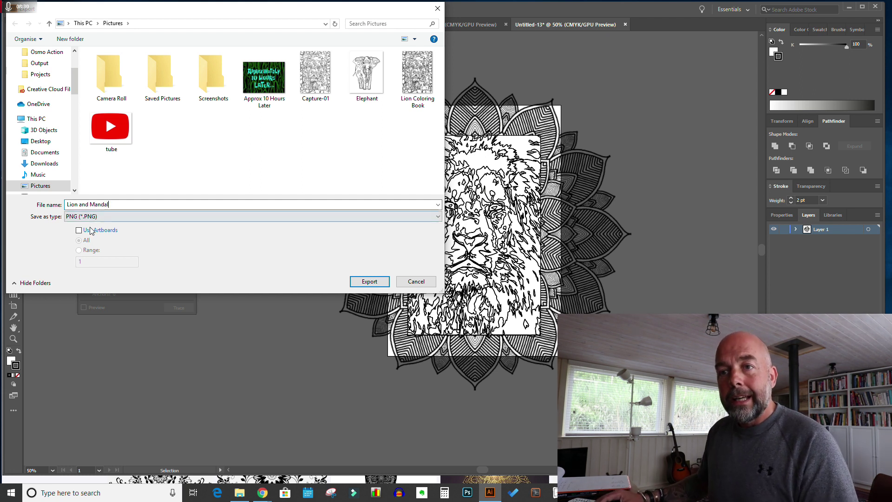
key("Tab")
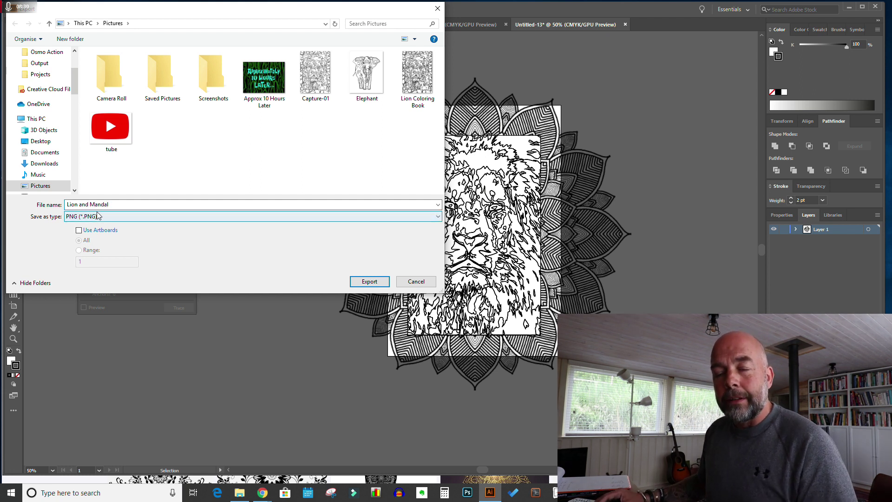
left_click(79, 230)
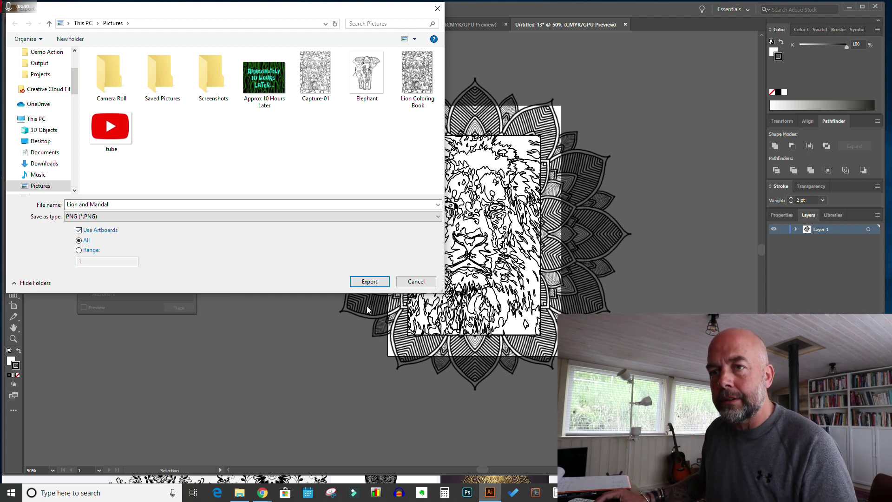
left_click(370, 282)
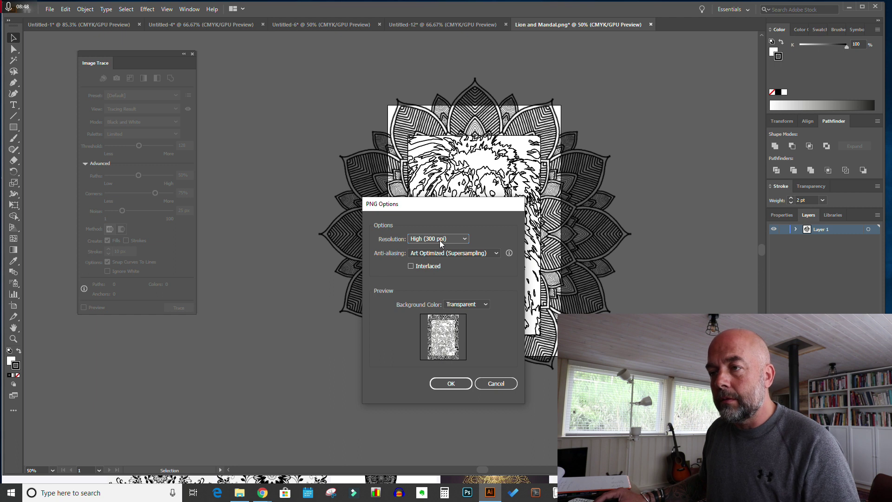
left_click(450, 383)
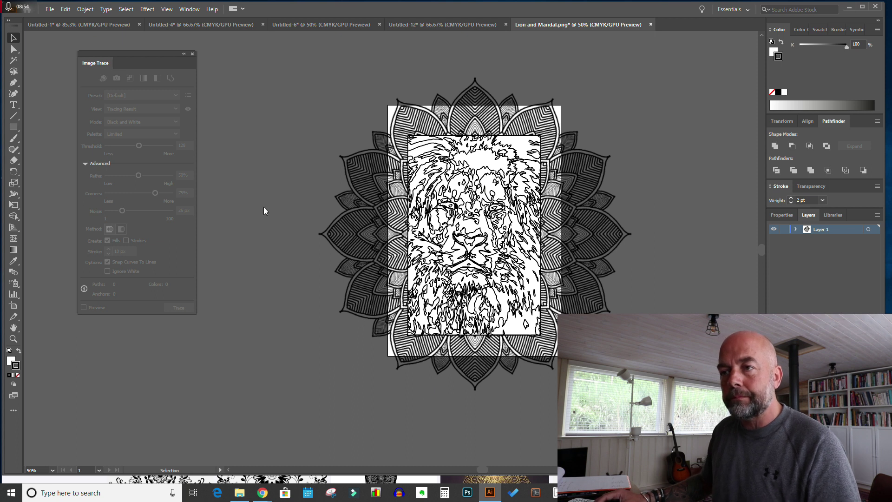
Step: Switch to File Explorer and open the exported Lion and Mandal-01 image from the Pictures folder to check it
key("super+Tab")
left_click(351, 181)
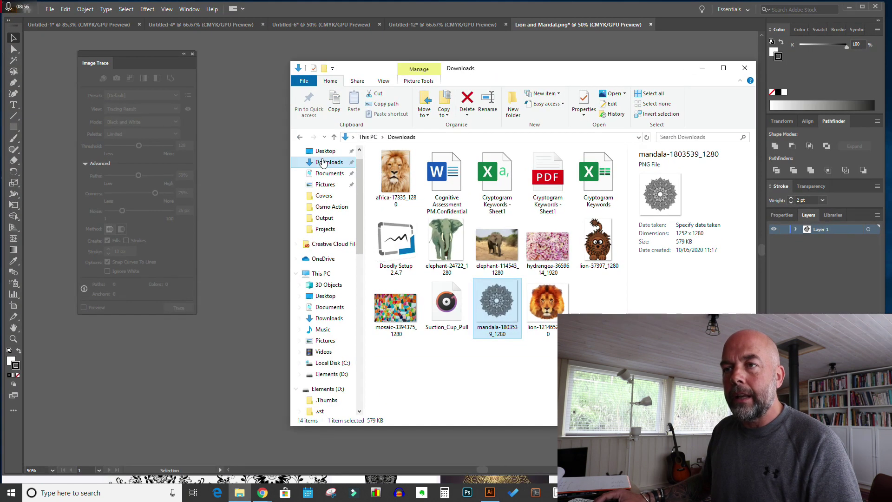
left_click(333, 185)
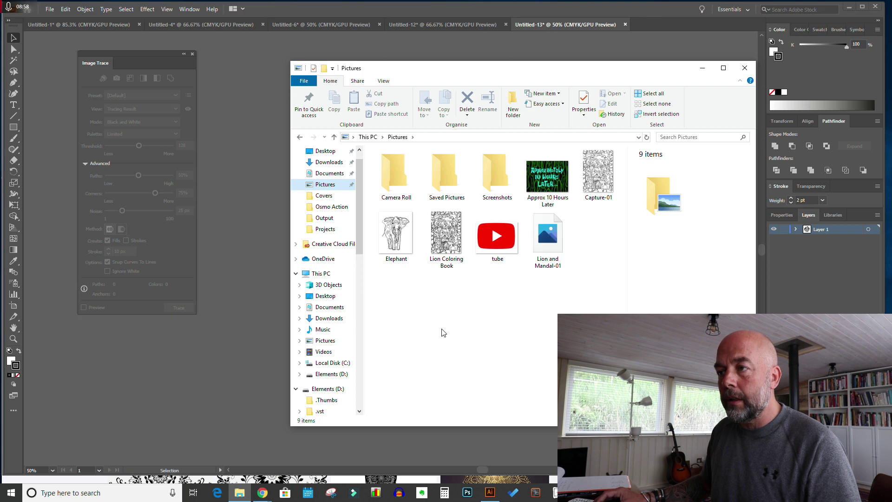
double_click(549, 235)
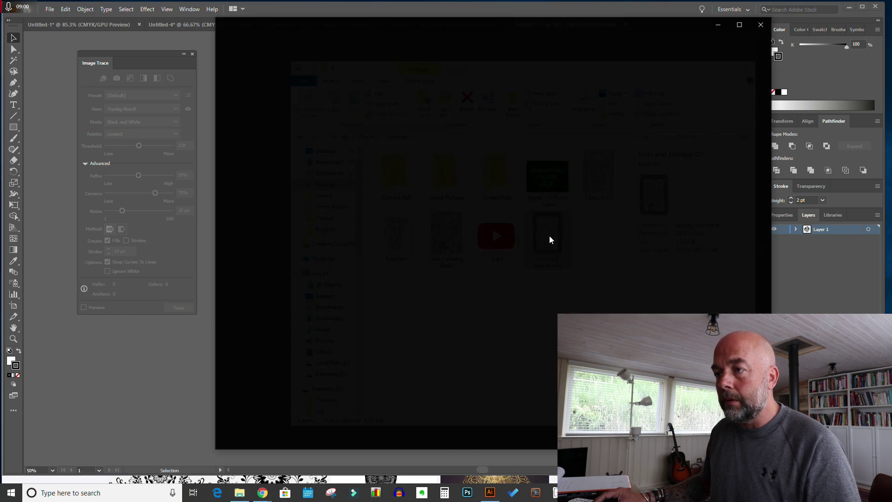
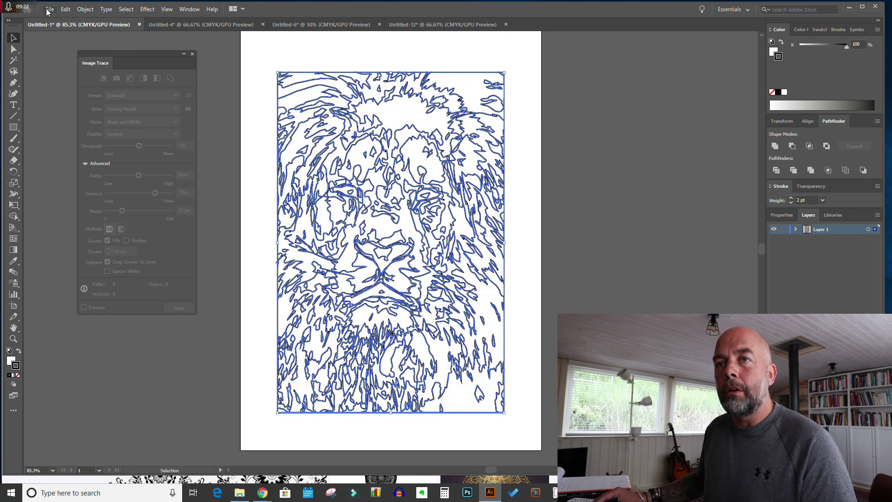
Step: Create a new blank document from the recent custom preset, 8.125 x 11.75 in
left_click(49, 10)
left_click(51, 24)
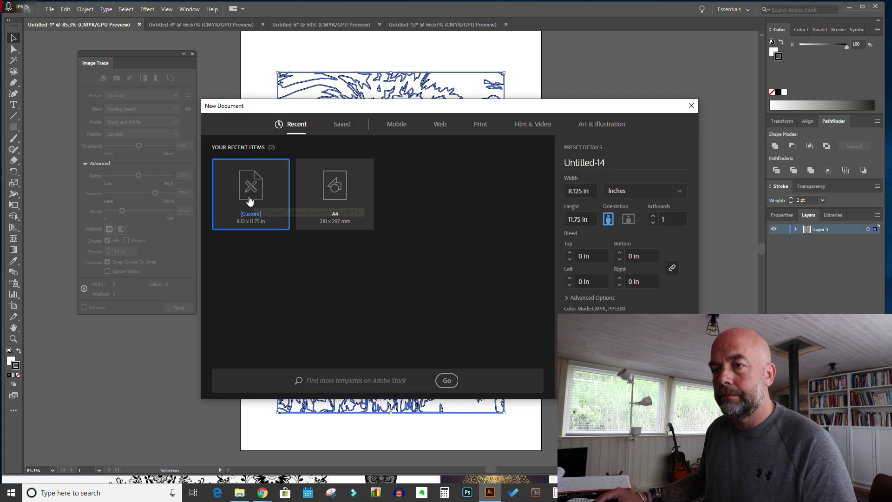
double_click(249, 201)
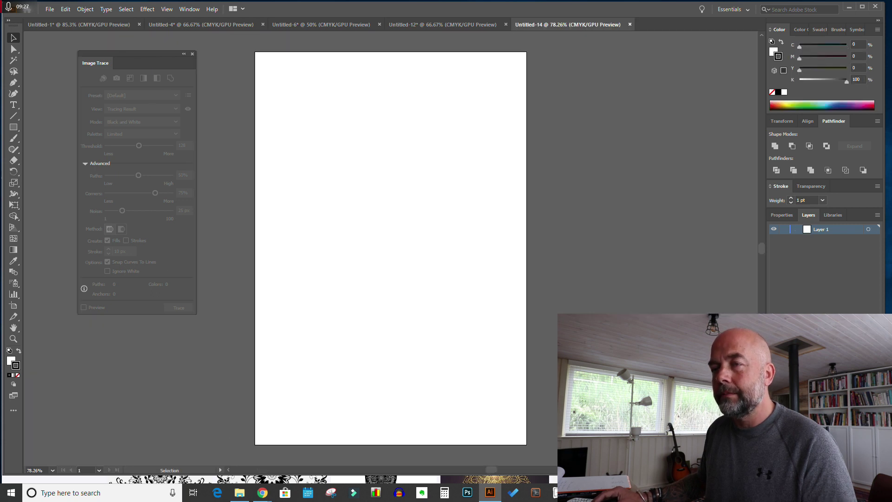
Step: Switch to Chrome and search Pixabay for "pattern" across all images instead of only illustrations
key("super+Tab")
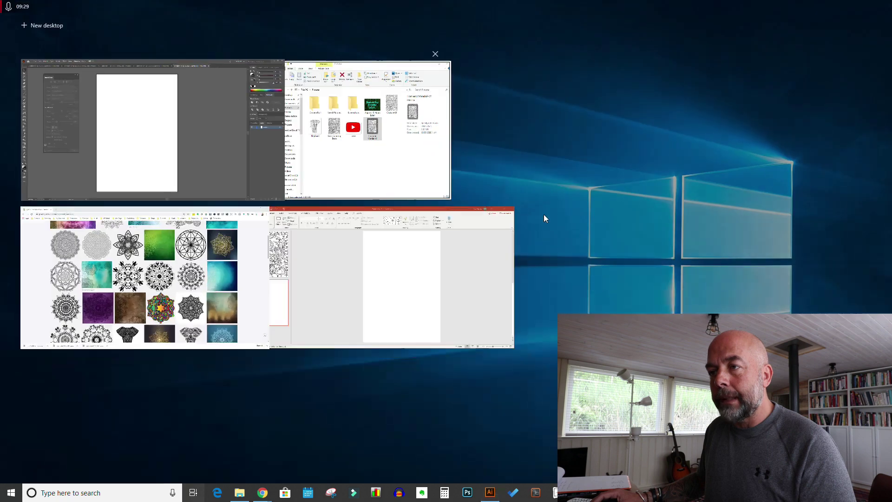
left_click(168, 281)
scroll(307, 121, "up", 5)
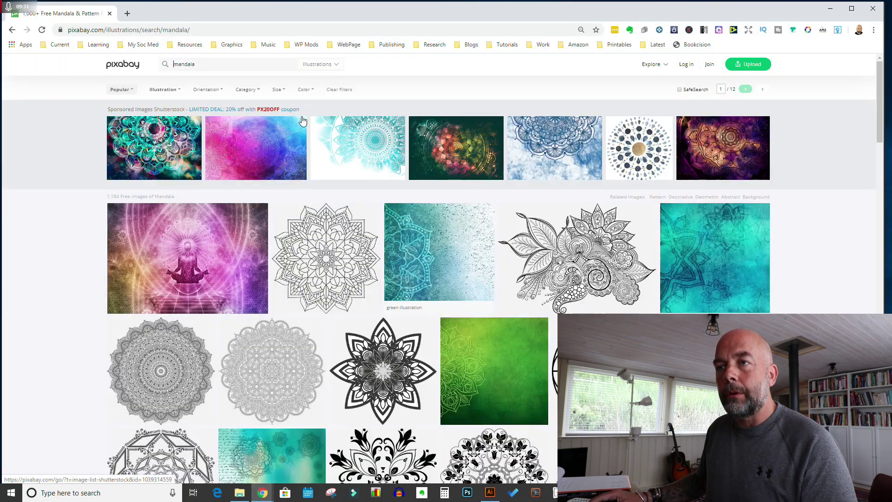
type("pattern")
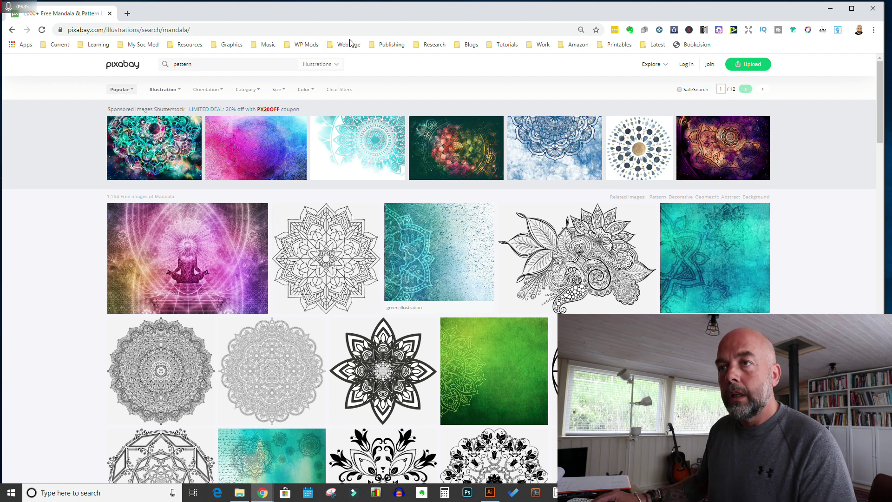
left_click(337, 66)
left_click(318, 85)
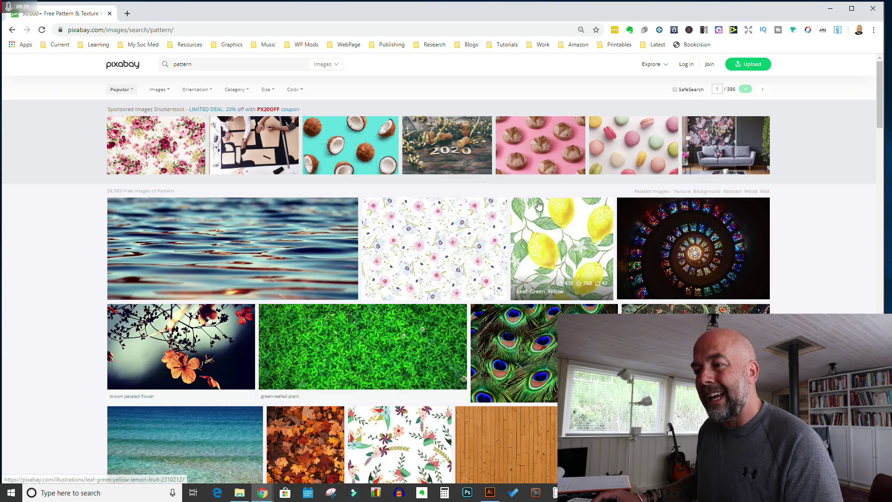
Step: Browse the pattern results through to the second page and open the colourful mosaic tiles photo
scroll(503, 238, "down", 15)
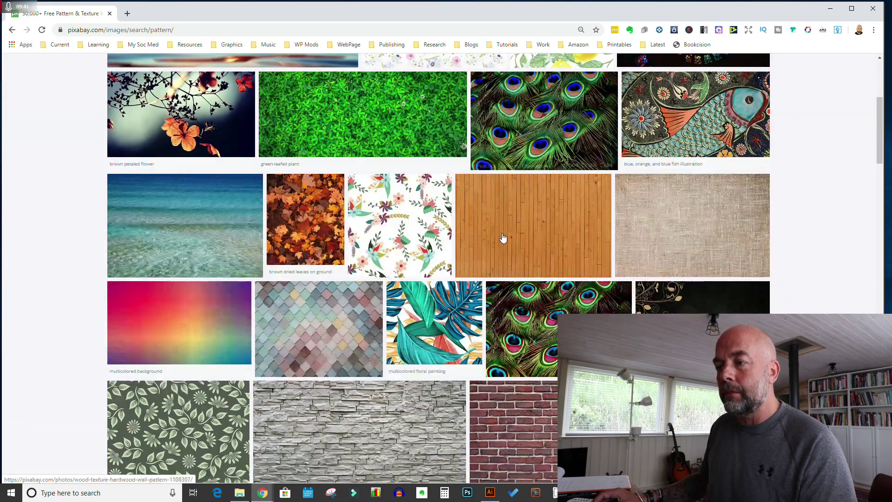
scroll(503, 238, "down", 13)
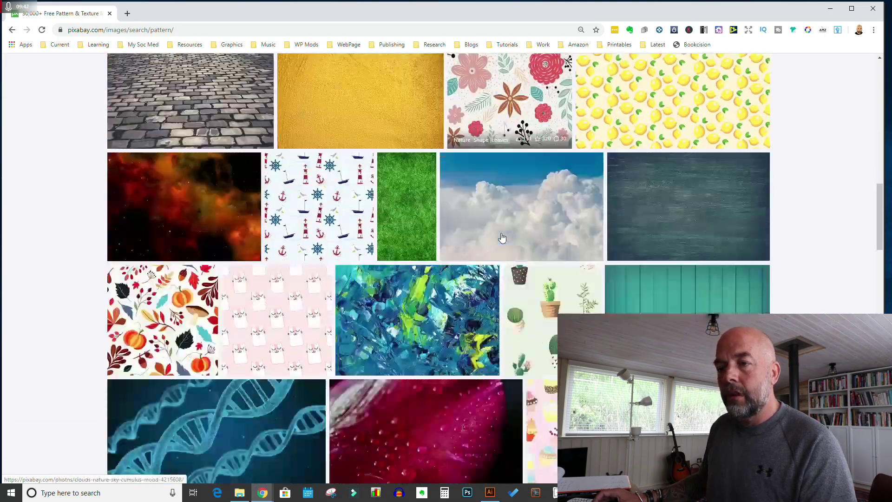
scroll(501, 238, "down", 14)
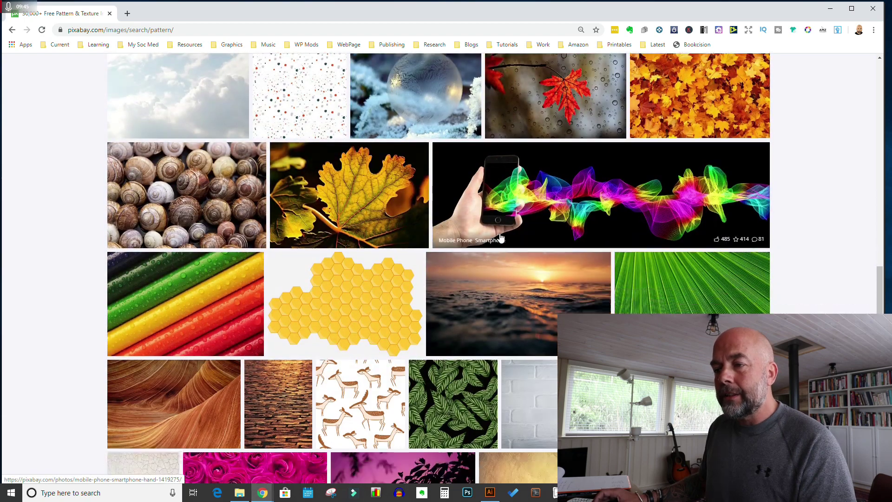
scroll(500, 238, "down", 5)
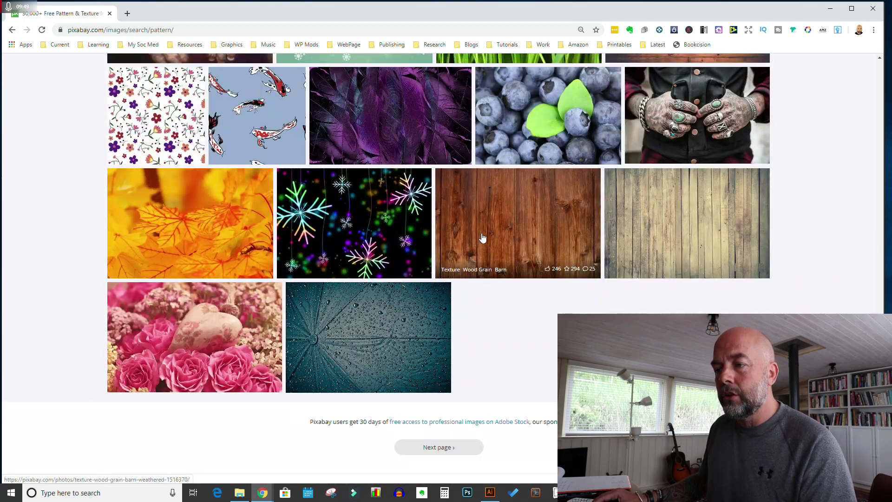
left_click(454, 453)
scroll(549, 247, "down", 3)
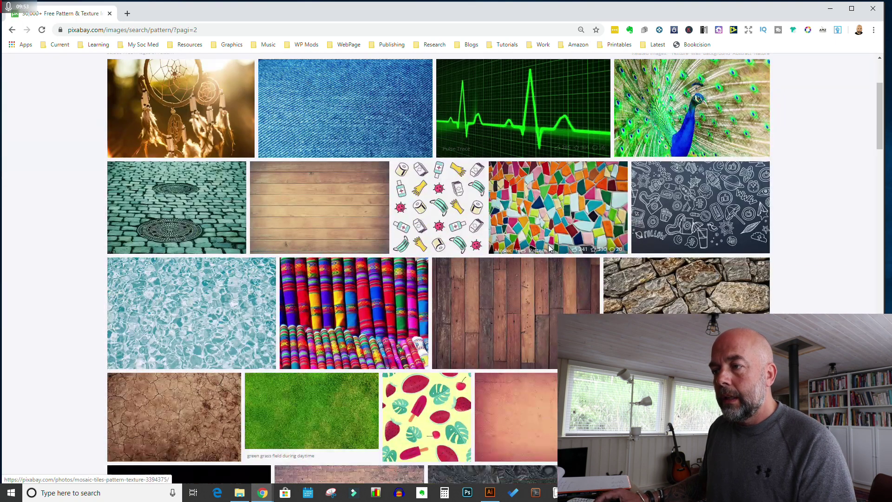
left_click(563, 206)
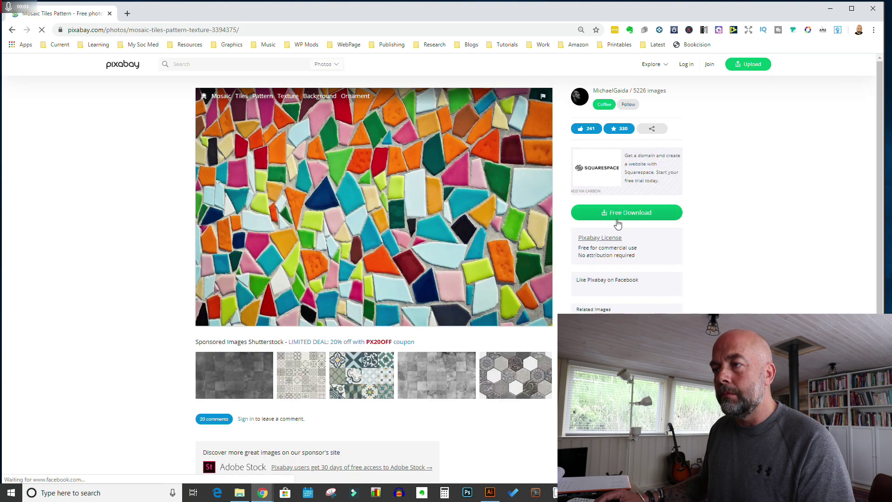
Step: Place the image mosaic-3394375_1280 from the Downloads folder into the blank Illustrator document Untitled-14
key("super+Tab")
left_click(444, 159)
key("super+Tab")
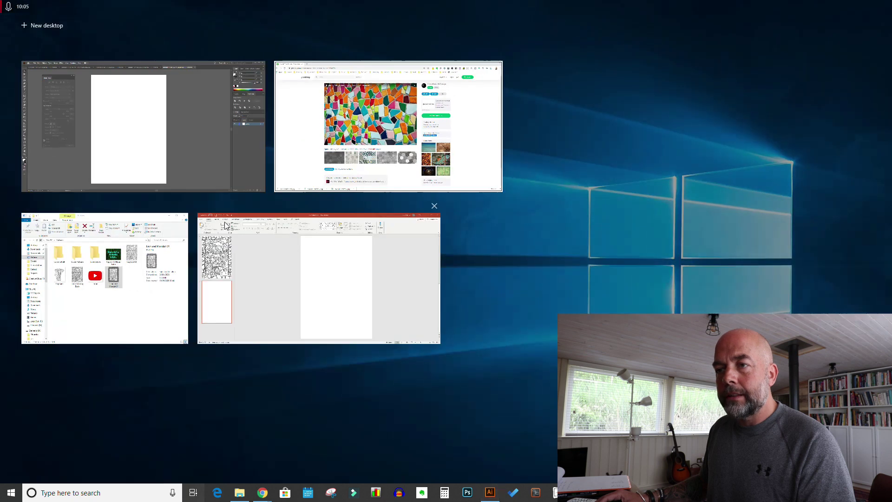
left_click(168, 247)
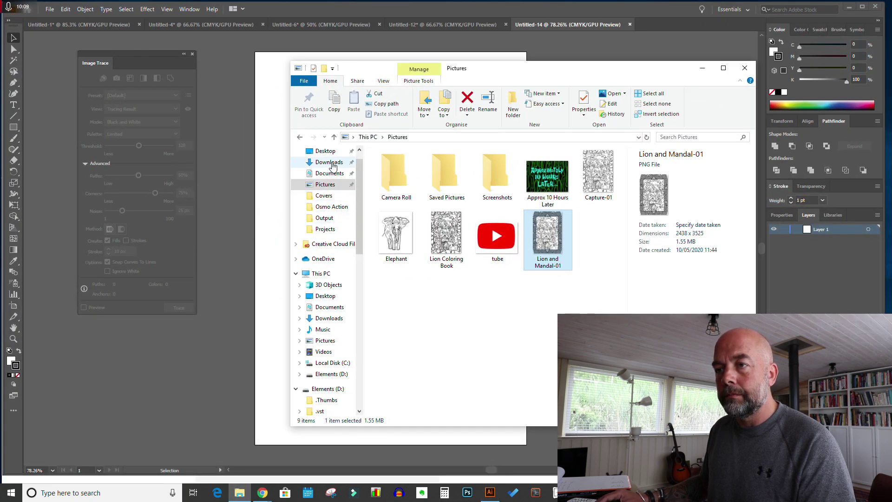
left_click(329, 162)
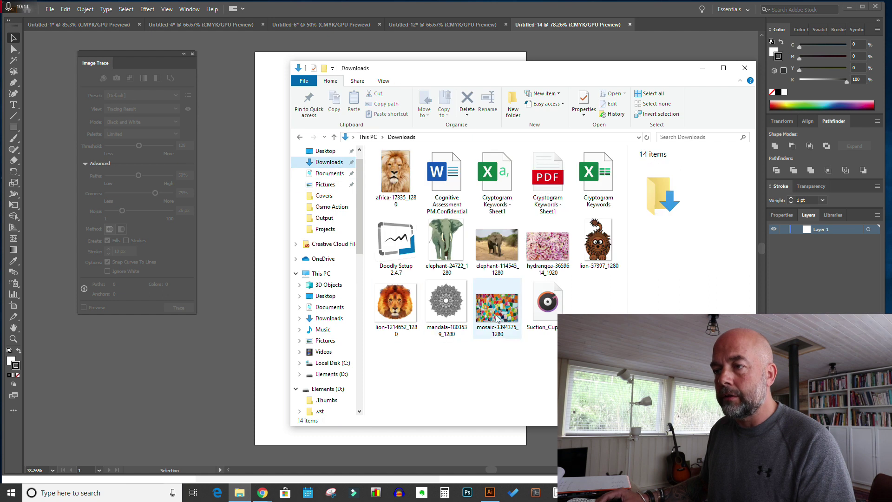
left_click(501, 316)
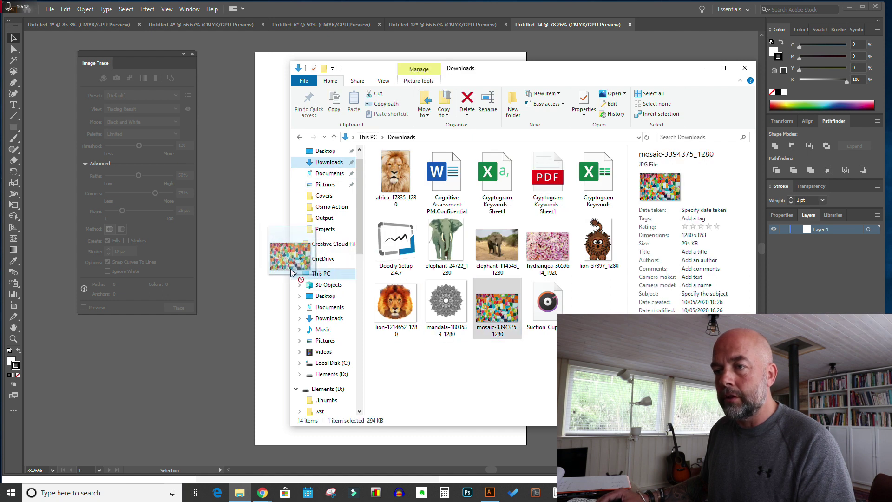
left_click_drag(297, 261, 269, 263)
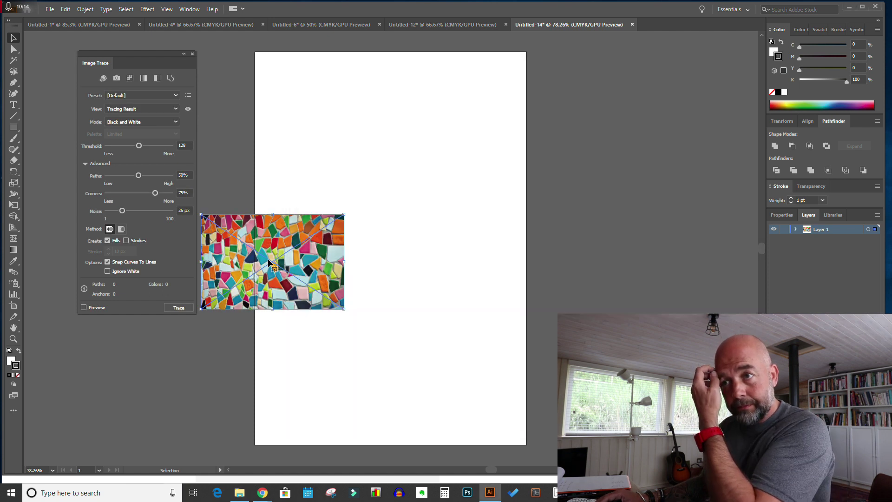
Step: Centre the mosaic image on the artboard, rotate it 90° to portrait and enlarge it to cover the whole page
left_click_drag(269, 263, 387, 234)
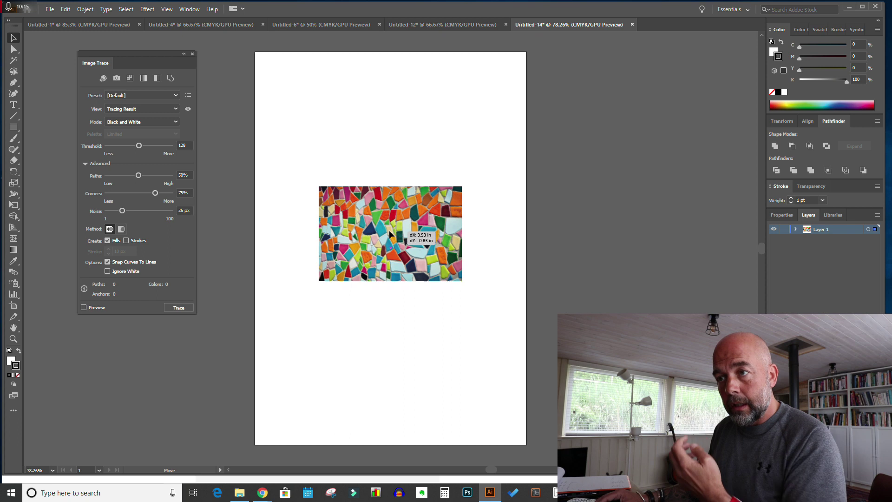
left_click_drag(464, 285, 429, 179)
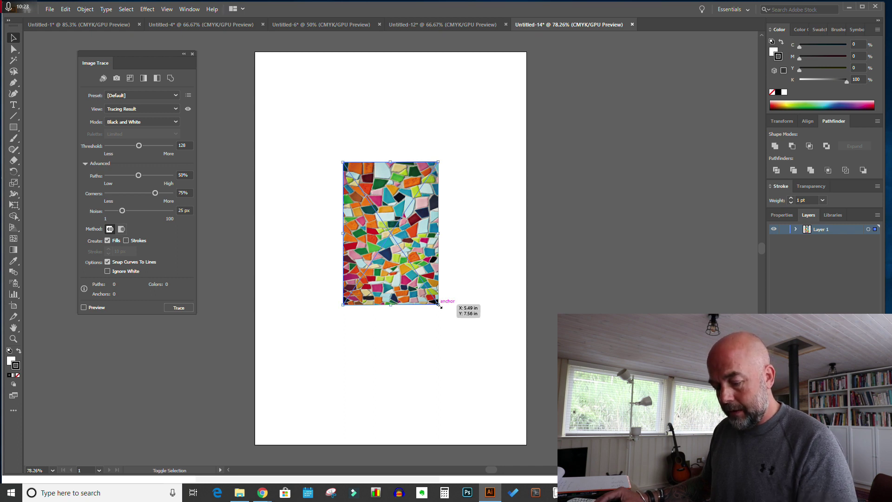
left_click_drag(438, 304, 554, 450)
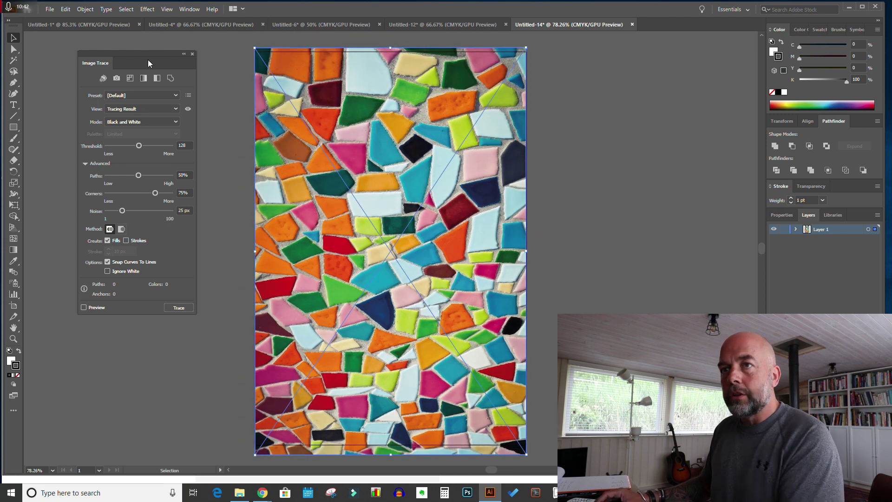
Step: Apply the Cutout artistic effect to the mosaic image with 7 levels, edge simplicity 6 and edge fidelity 1
left_click(147, 10)
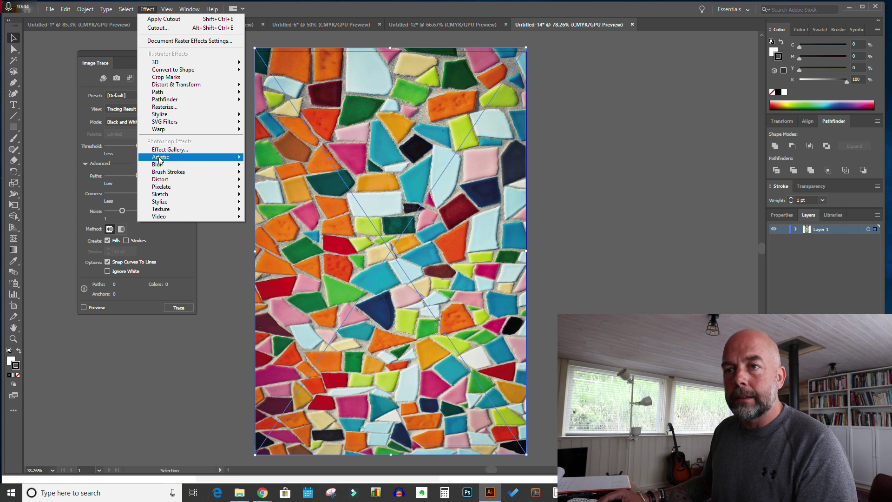
mouse_move(175, 158)
left_click(262, 170)
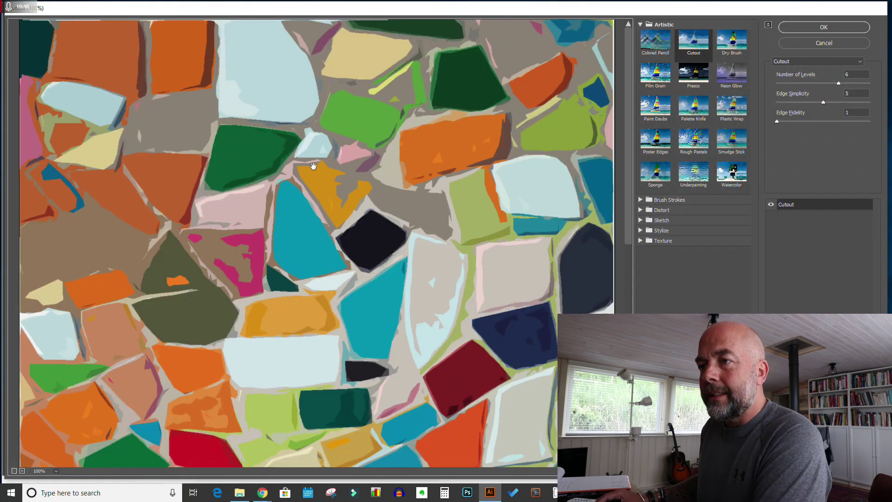
left_click(56, 471)
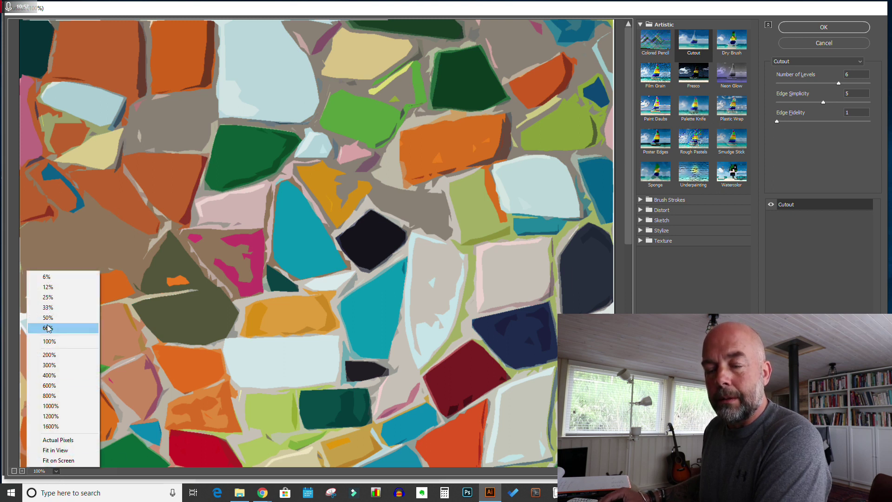
left_click(48, 318)
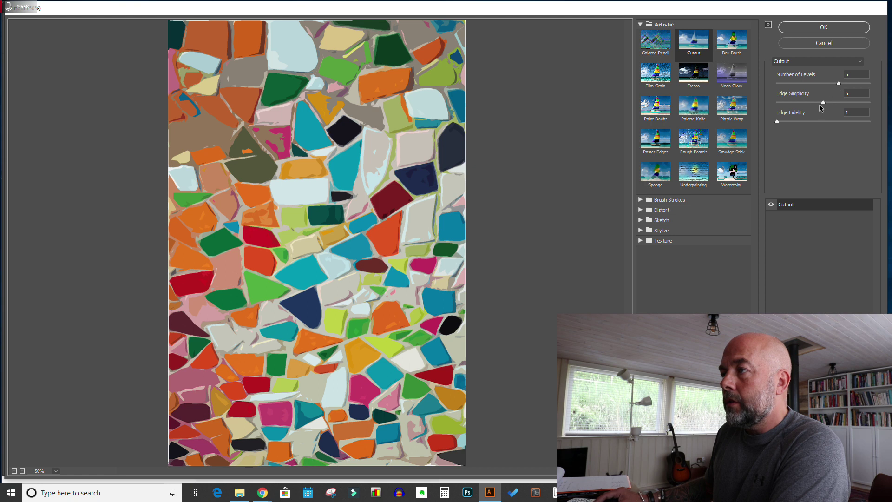
mouse_move(822, 103)
left_mouse_down()
mouse_move(845, 103)
mouse_move(833, 103)
left_mouse_up()
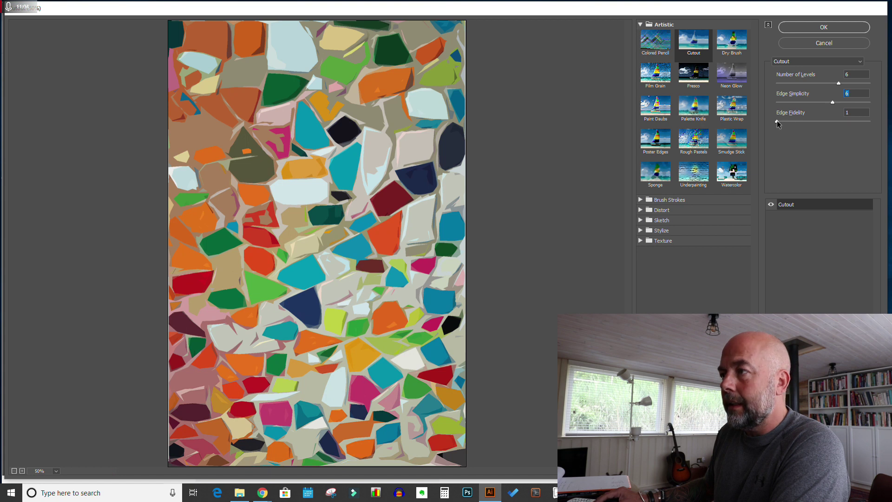
left_click_drag(794, 123, 771, 123)
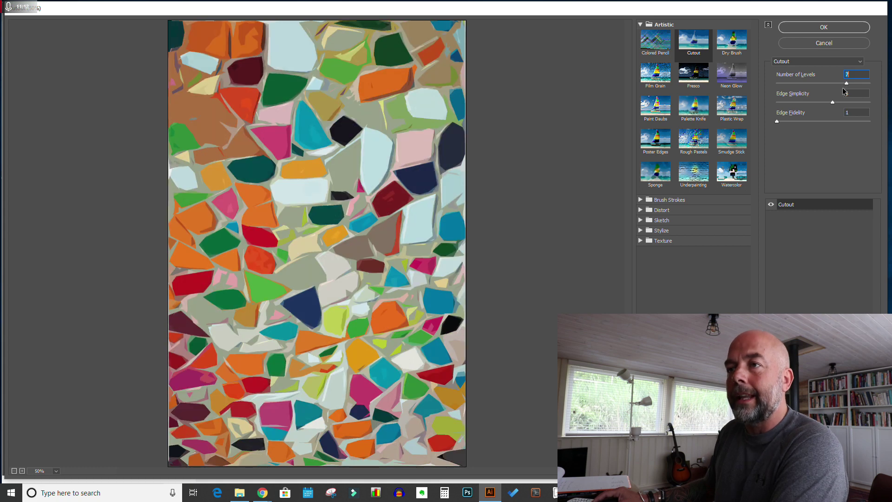
left_click(827, 28)
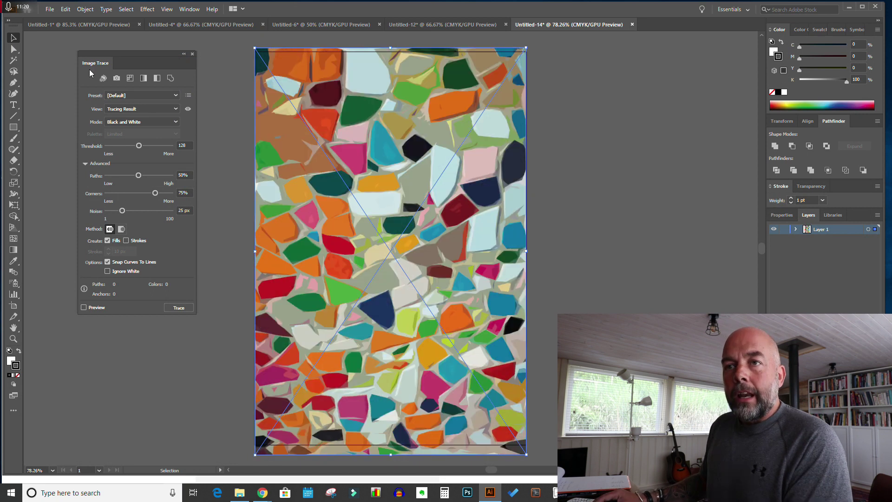
Step: Trace the mosaic in Color mode with a limited palette of 30 colours and 100 px noise, and expand the tracing
left_click(177, 122)
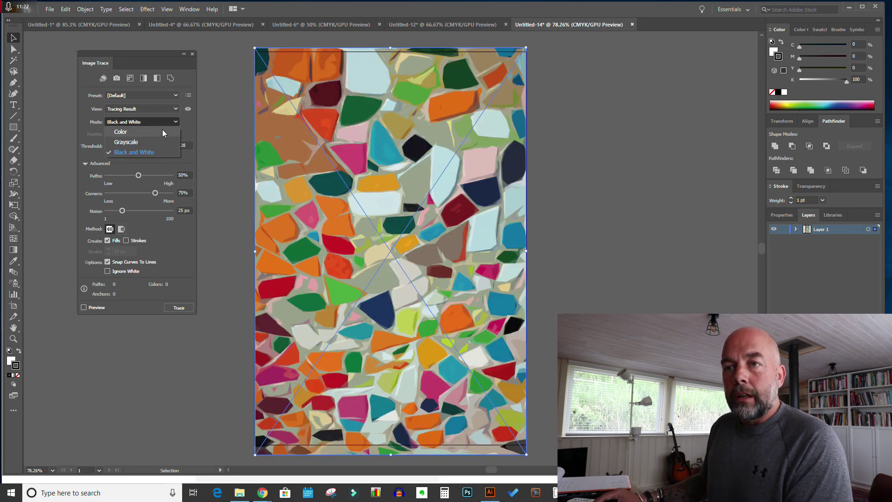
left_click(162, 129)
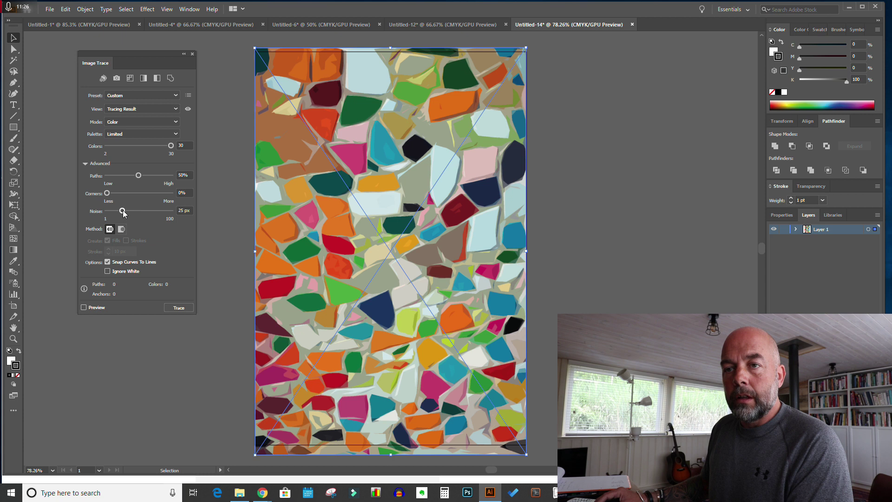
left_click(83, 309)
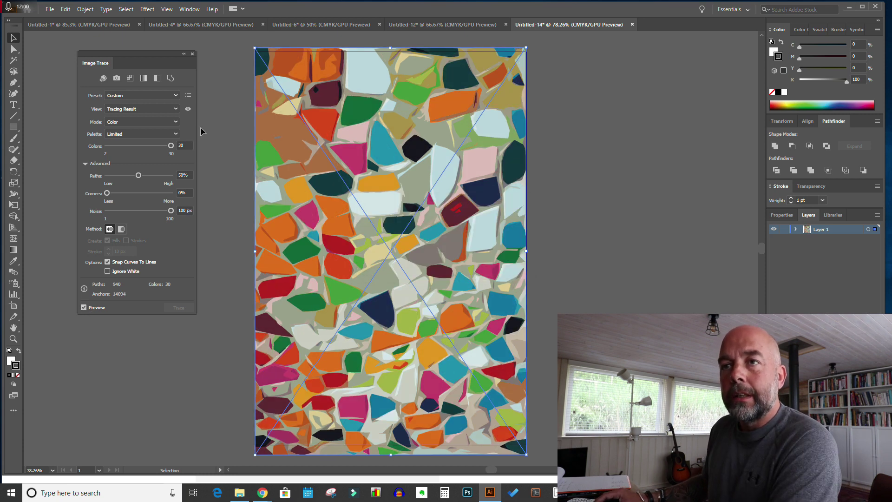
left_click(89, 11)
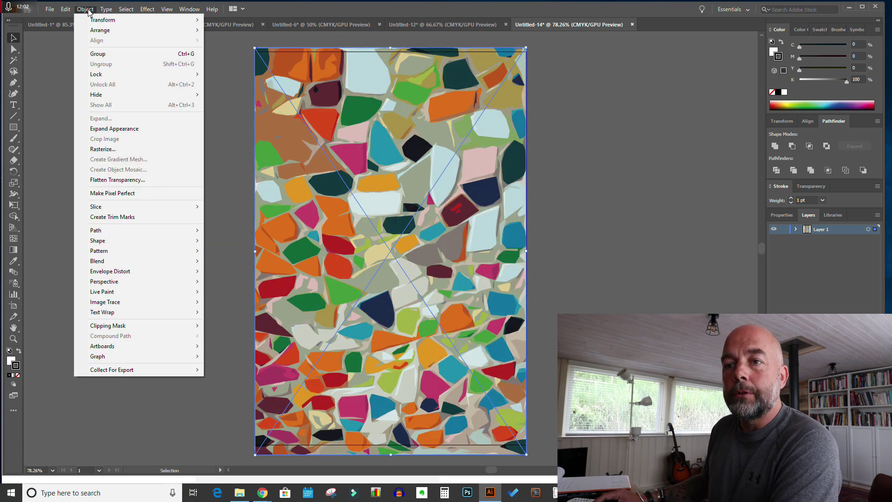
mouse_move(132, 305)
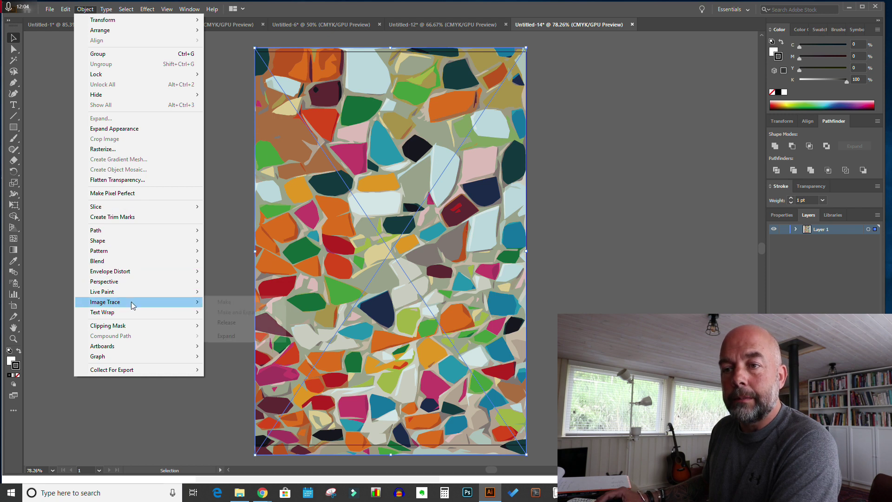
left_click(242, 339)
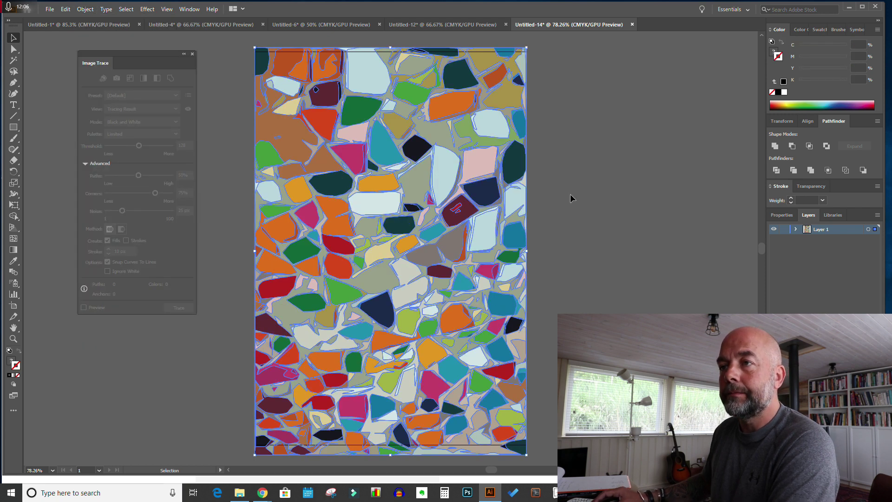
Step: Give the traced mosaic shapes a black 2 pt outline and a white fill
left_click(778, 93)
left_click(791, 198)
left_click(792, 198)
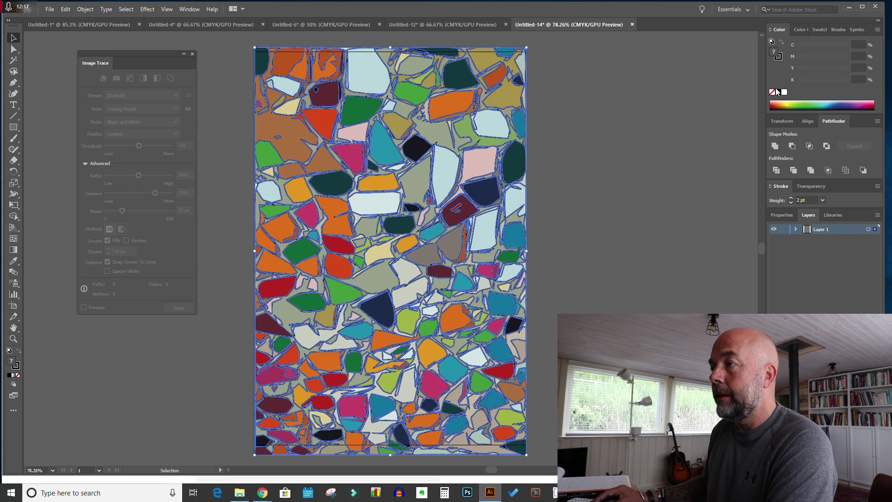
left_click(784, 93)
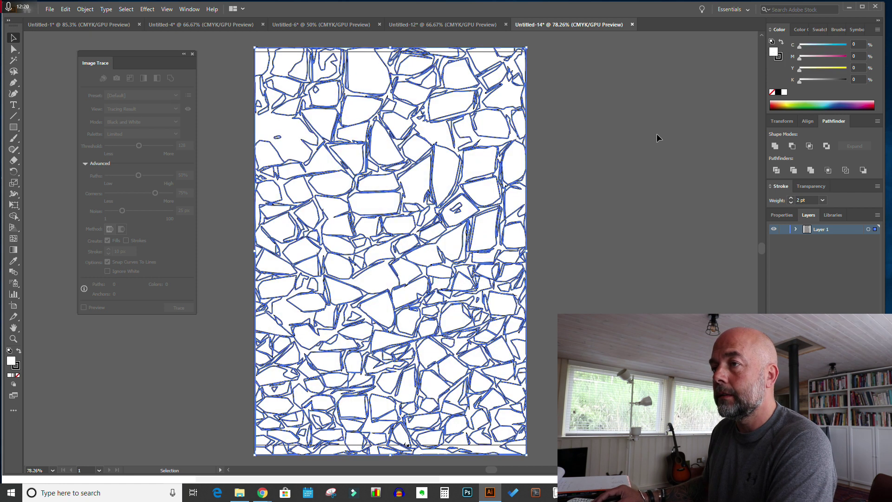
left_click(657, 133)
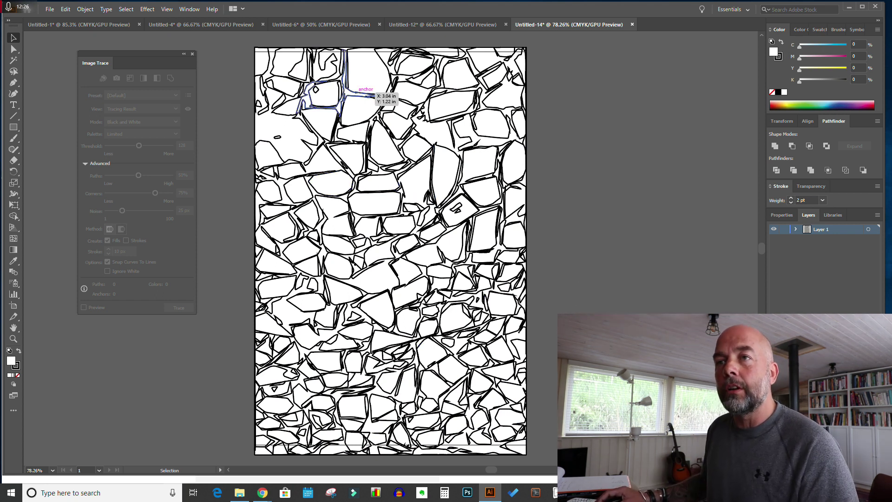
Step: Copy the lion line drawing from Untitled-1 and place it centred over the mosaic in Untitled-14
left_click(72, 26)
key("a")
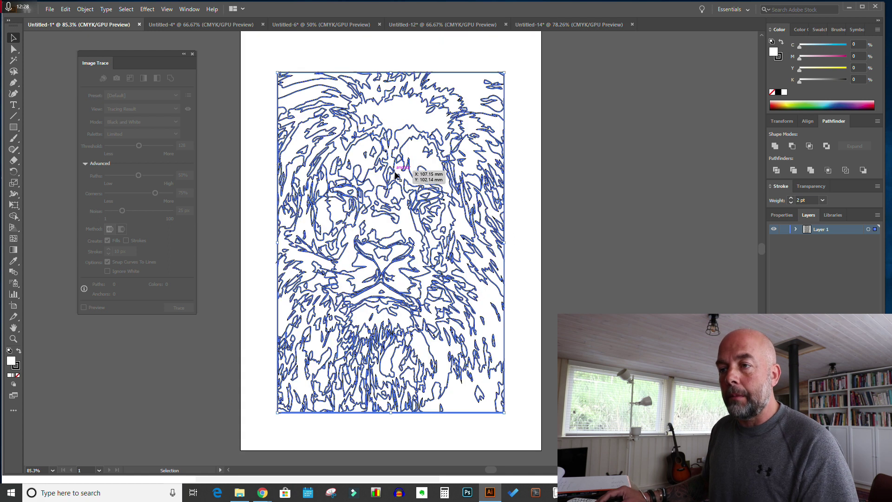
key("ctrl+a")
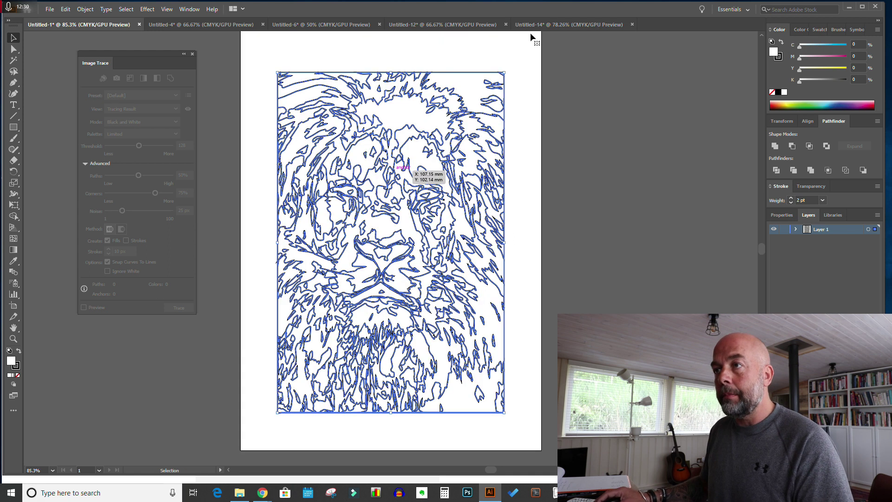
left_click(551, 24)
key("ctrl+v")
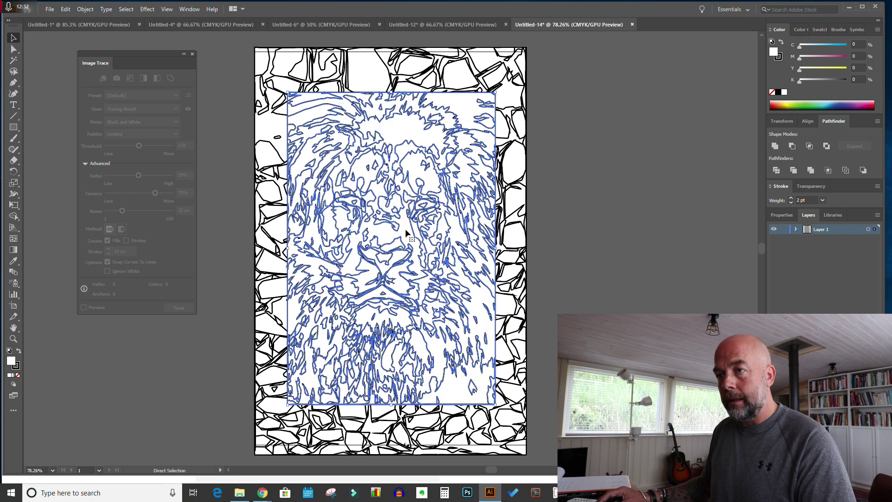
Step: Export the lion-and-tiles page as a PNG named Lion and Tiles in the Pictures folder, using artboards
left_click(51, 10)
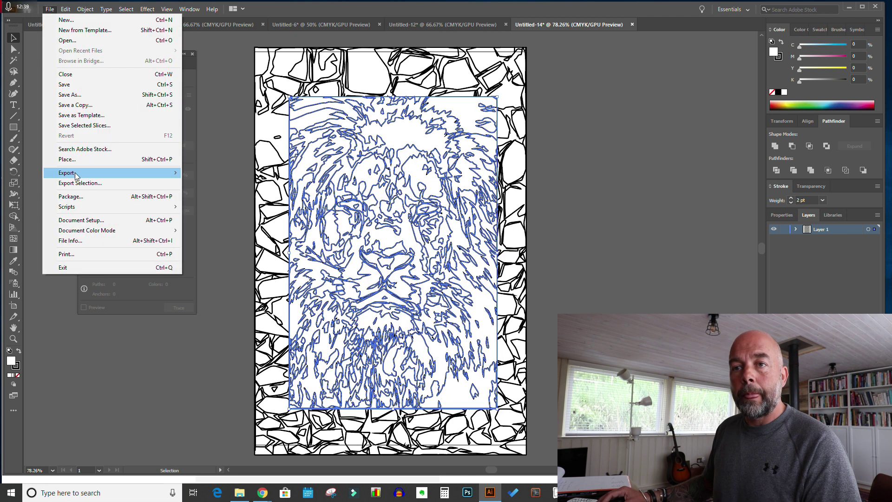
mouse_move(76, 174)
left_click(208, 183)
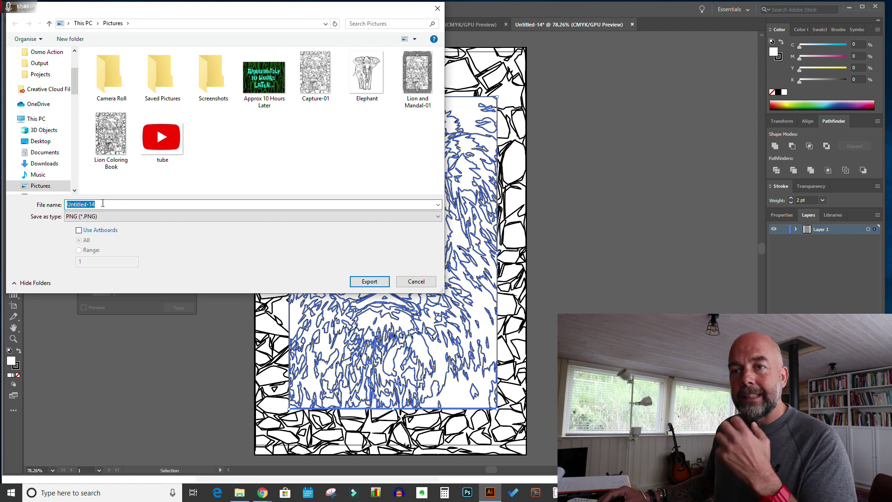
left_click(79, 231)
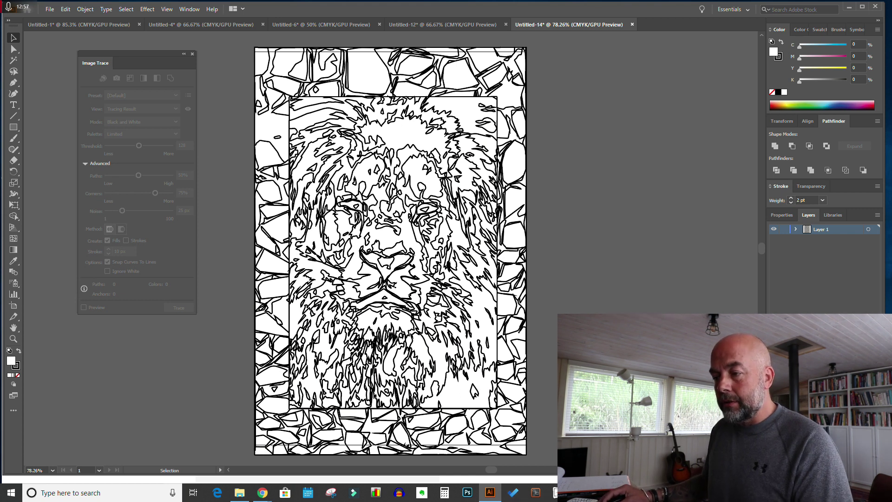
Step: Switch to Presentation1 in PowerPoint, delete the lion slide and duplicate the remaining blank slide
key("alt+Tab")
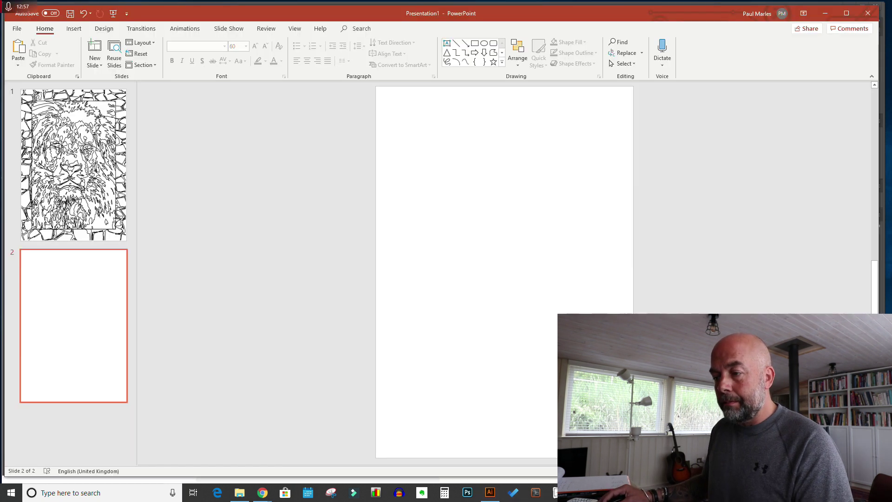
left_click(91, 175)
key("Delete")
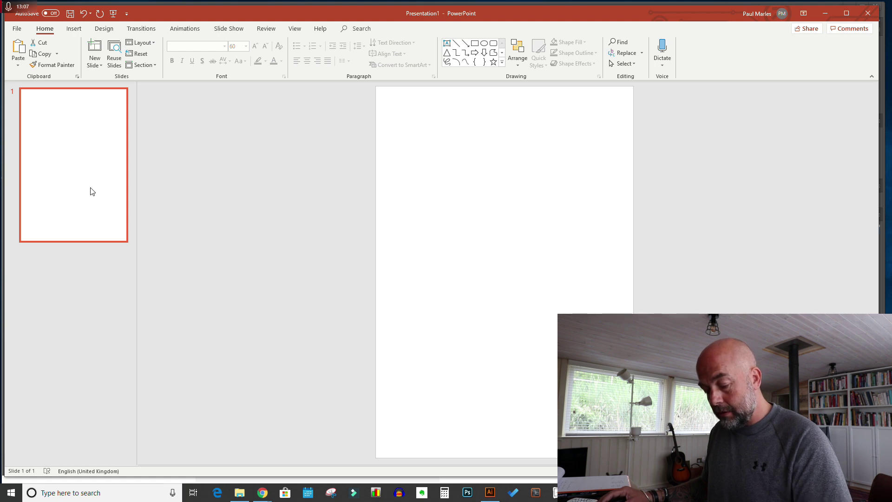
key("ctrl+v")
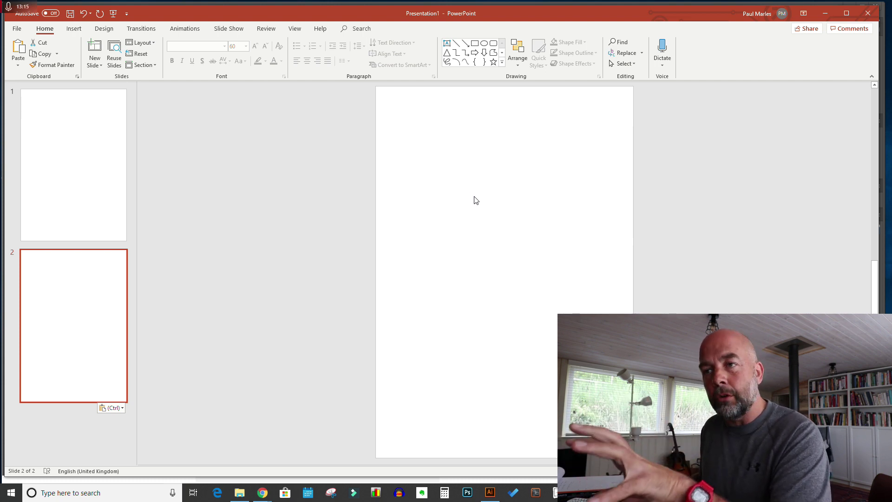
Step: Insert the image Lion and Mandal-01 from the Pictures folder onto slide 1 so it fills the page
left_click(79, 193)
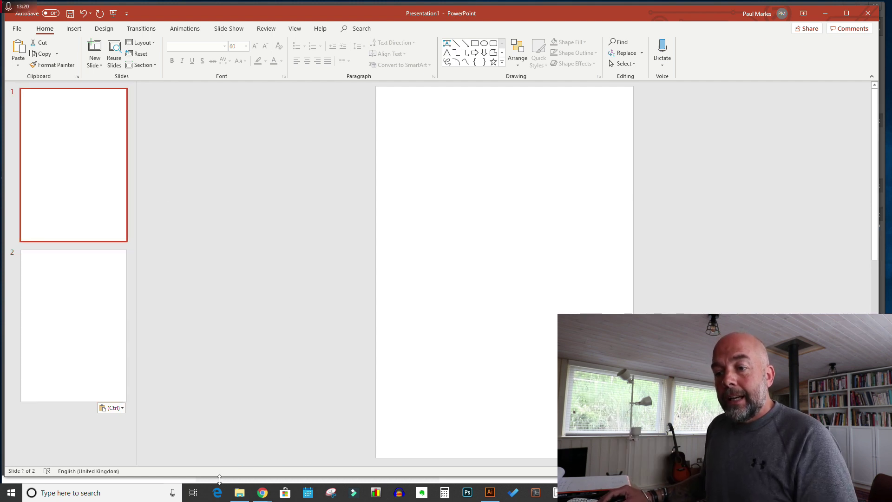
left_click(239, 492)
left_click(325, 185)
left_click_drag(446, 234, 349, 202)
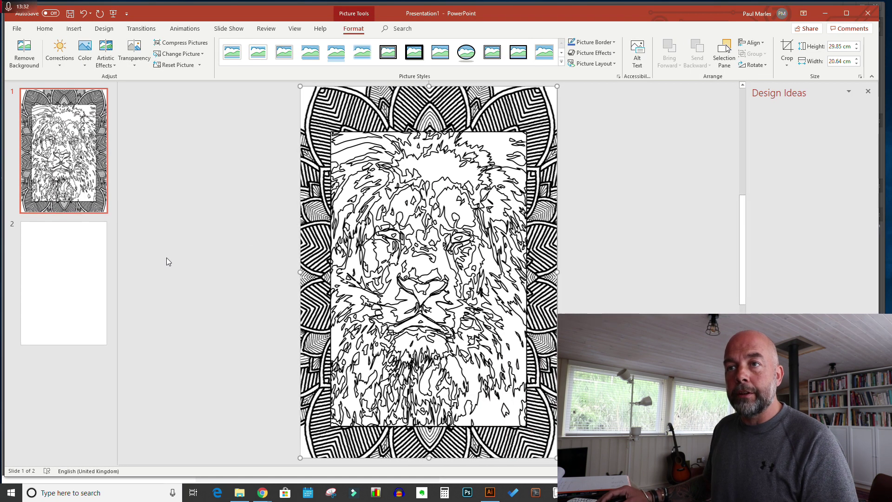
Step: Insert the image Lion and Tiles-01 from the Pictures folder onto slide 2 so it fills the page
left_click(99, 278)
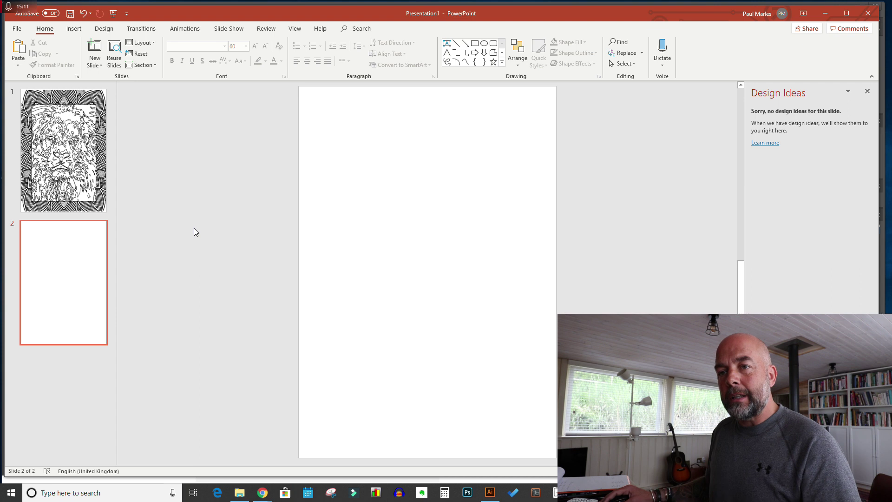
key("super+Tab")
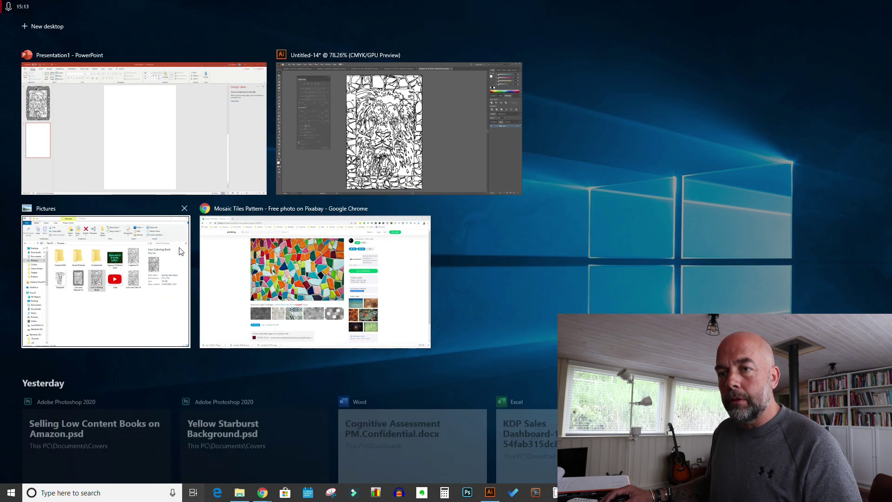
left_click(177, 249)
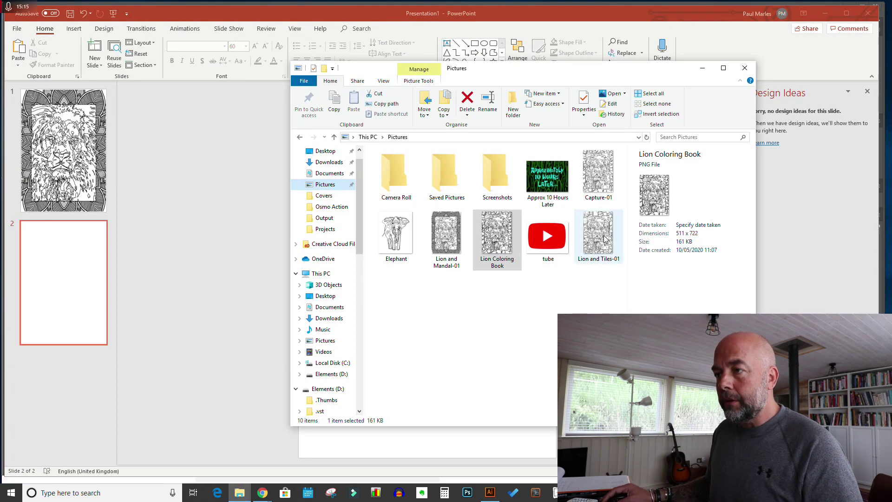
left_click(602, 238)
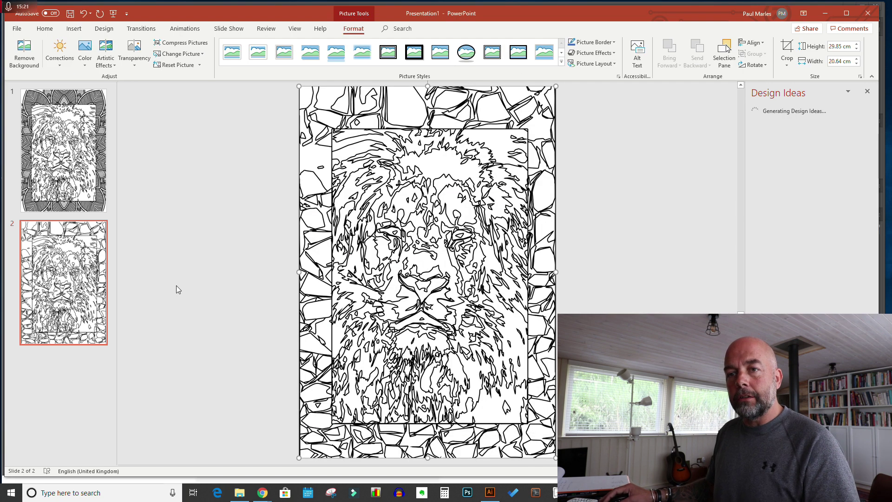
Step: Duplicate slide 2 as a third slide and delete the picture from the copy
left_click(81, 277)
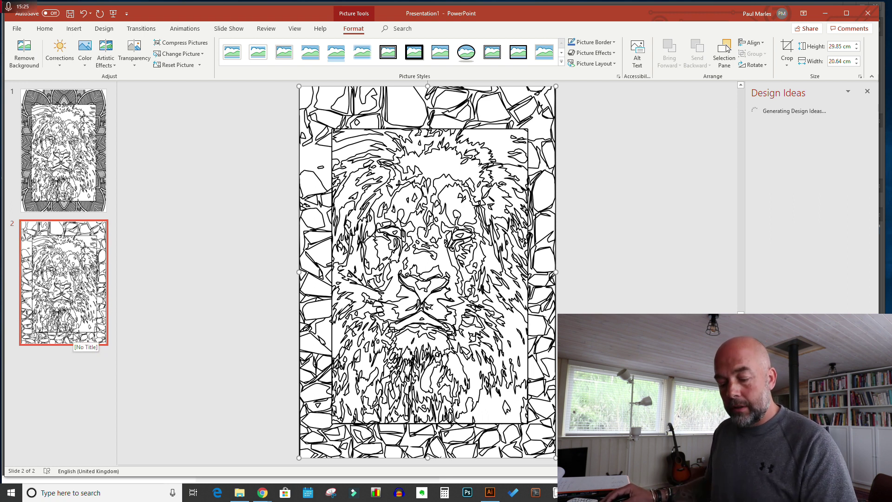
left_click(79, 341)
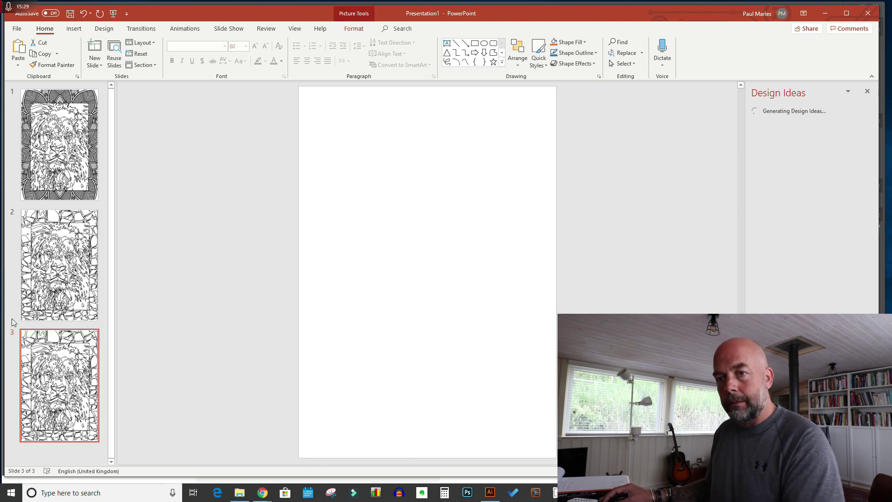
key("Delete")
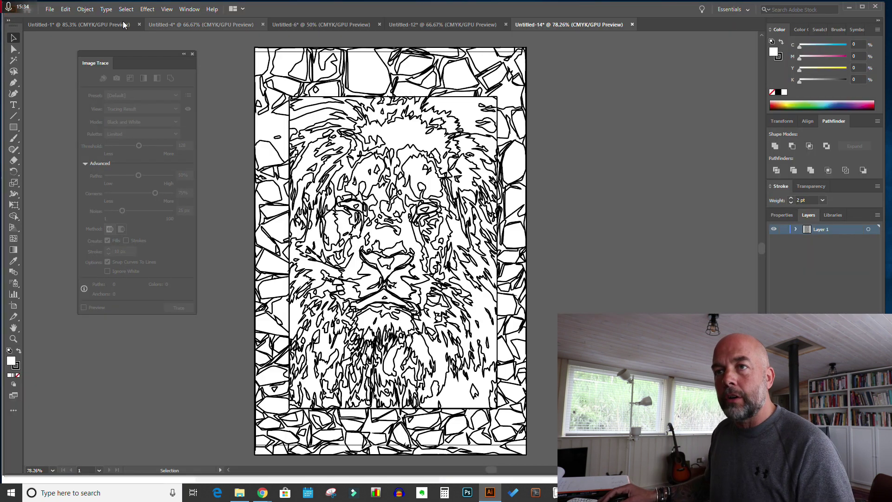
Step: Create a new blank document in Illustrator, and search Pixabay for "lion" illustrations in Chrome
left_click(50, 9)
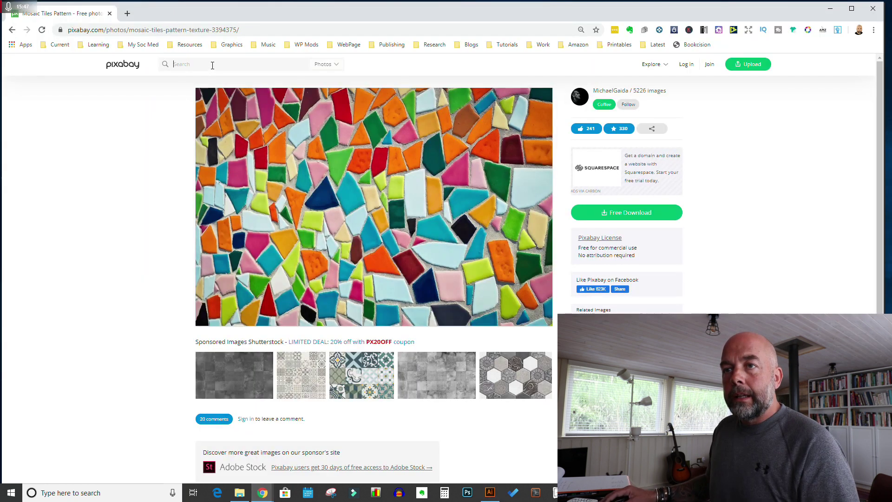
left_click(213, 65)
type("lion")
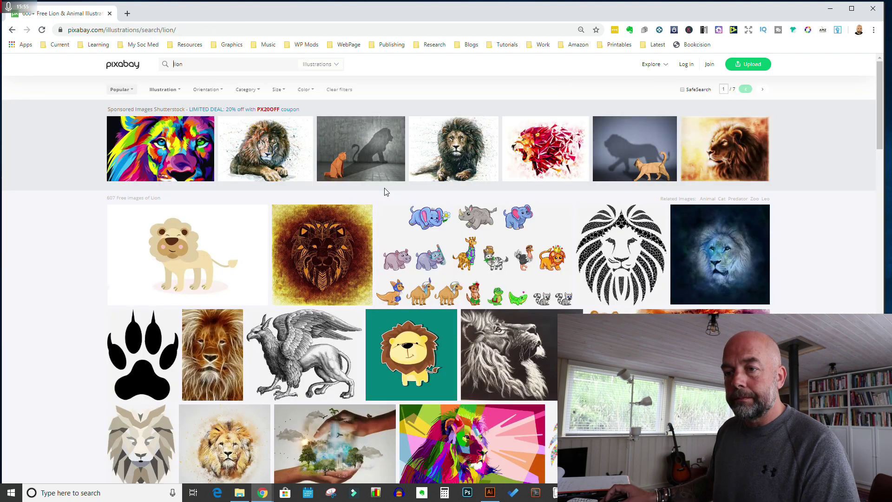
Step: Find the low-poly orange lion head among the search results and open its image page
scroll(384, 187, "down", 4)
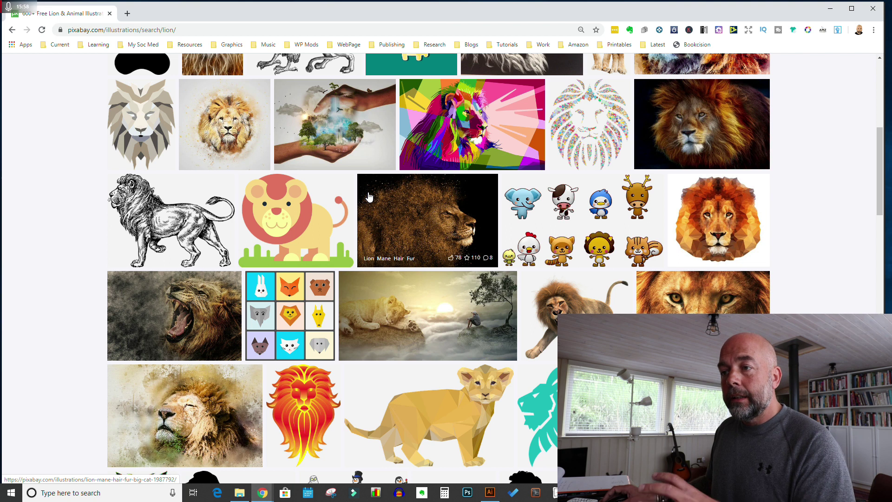
scroll(366, 195, "down", 1)
scroll(371, 198, "down", 2)
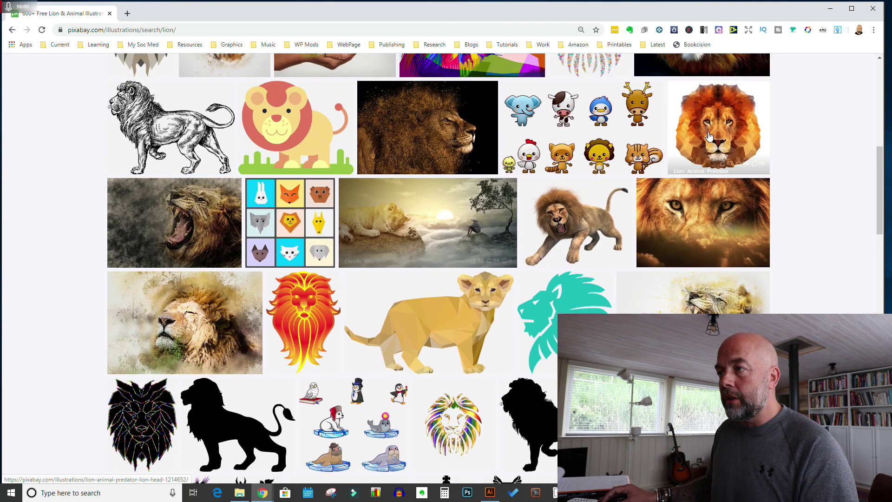
left_click(727, 128)
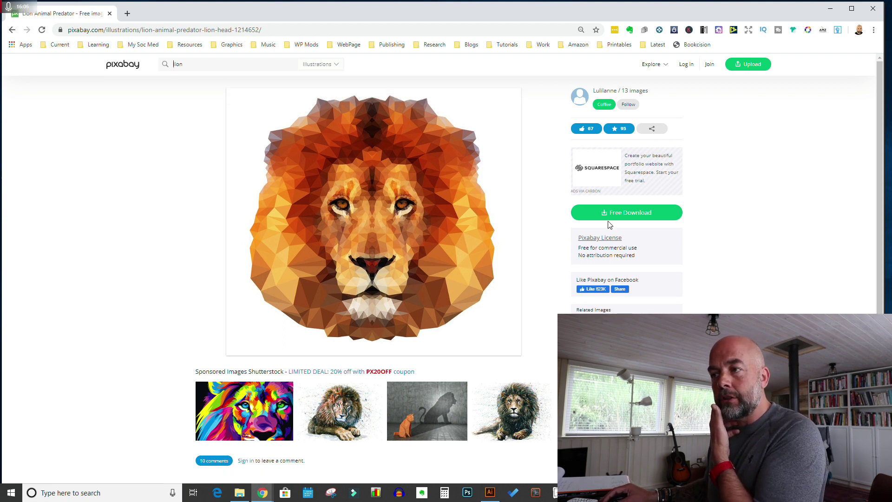
Step: Place the lion-1214652_1280 image from the Downloads folder into the Untitled-15 document in Illustrator
key("super+Tab")
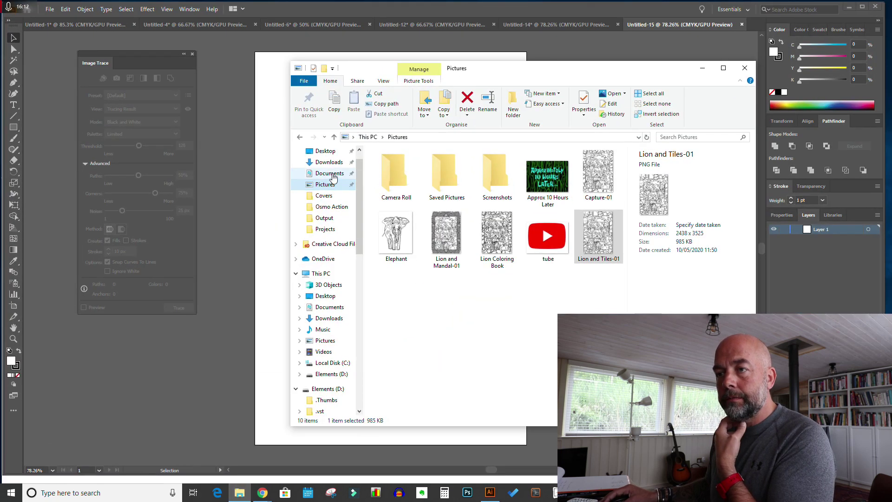
left_click_drag(396, 302, 274, 264)
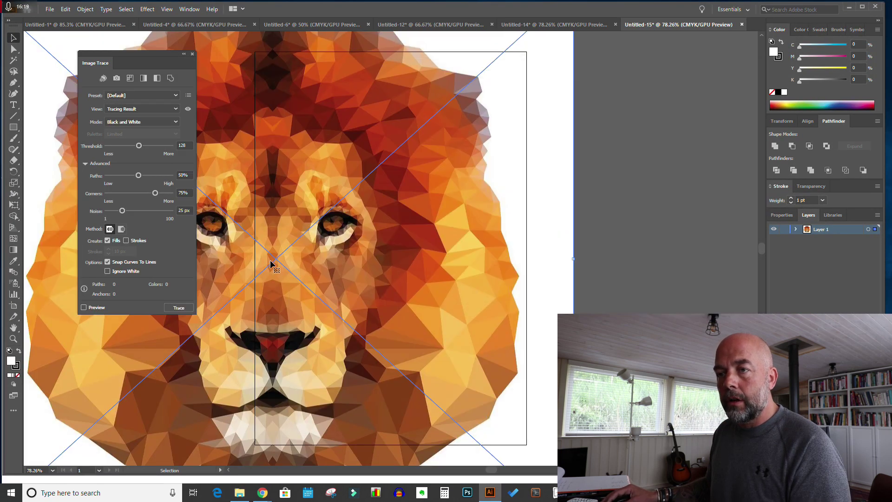
scroll(447, 226, "left", 4)
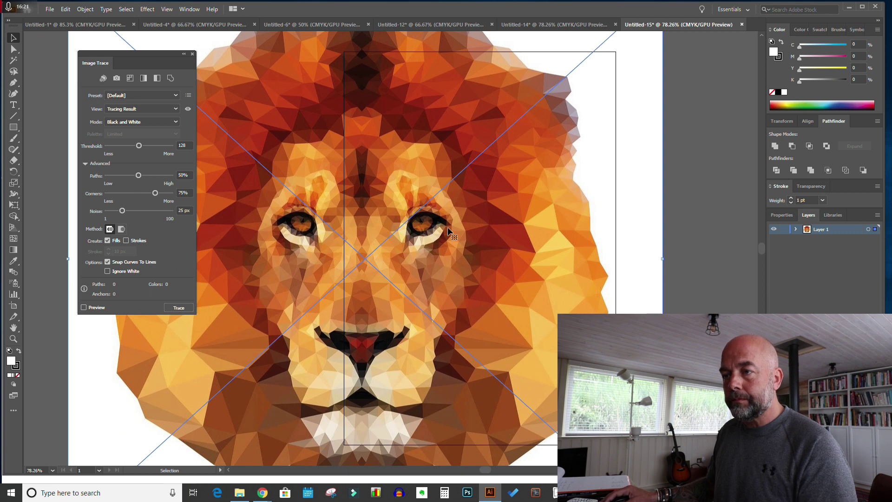
Step: Scale the low-poly lion image down to about the artboard's width and position it on the page
key("ctrl+minus")
key("ctrl+minus")
key("ctrl+minus")
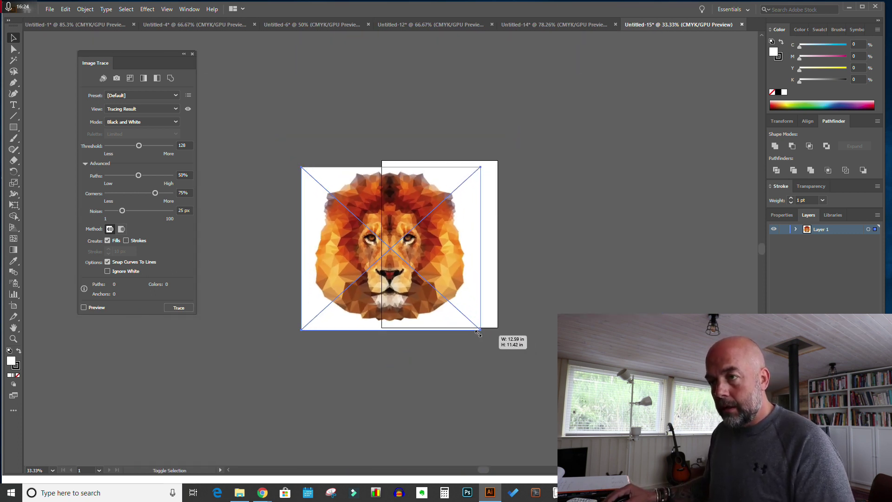
left_click_drag(499, 330, 445, 308)
left_click_drag(432, 254, 471, 250)
left_click(556, 258)
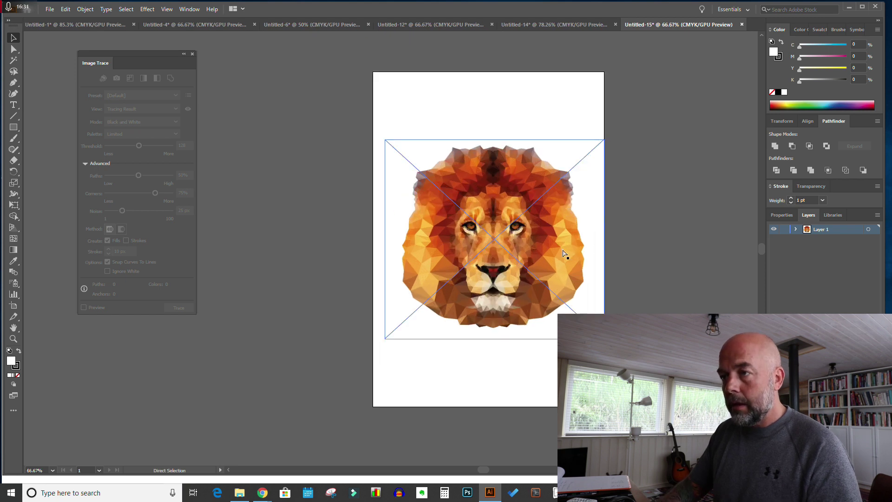
Step: Image-trace the low-poly lion in Color mode with Corners at 0%, Noise at 100 px and the preview on
key("ctrl+1")
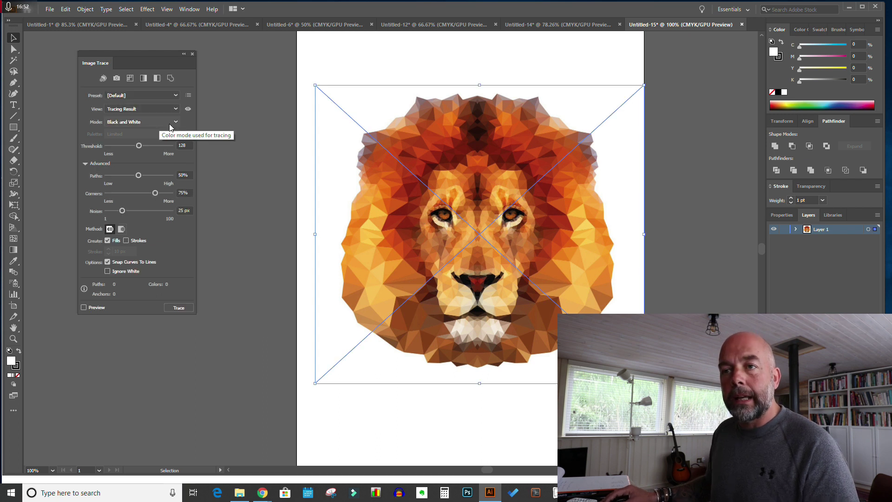
left_click(170, 122)
left_click(140, 132)
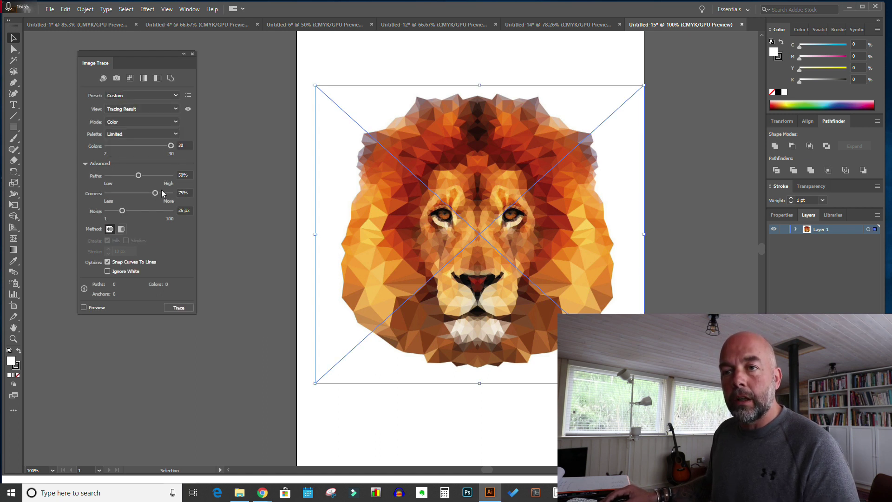
left_click_drag(118, 193, 106, 209)
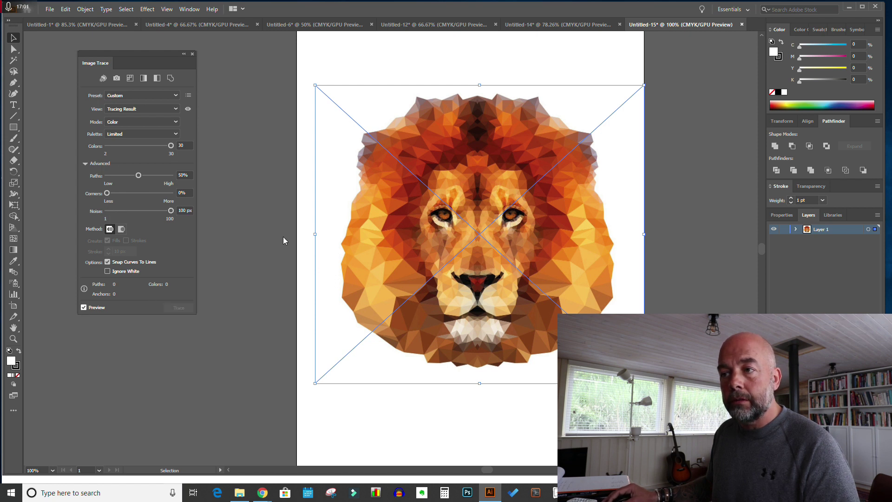
Step: Expand the low-poly lion's tracing result into editable paths
left_click(85, 9)
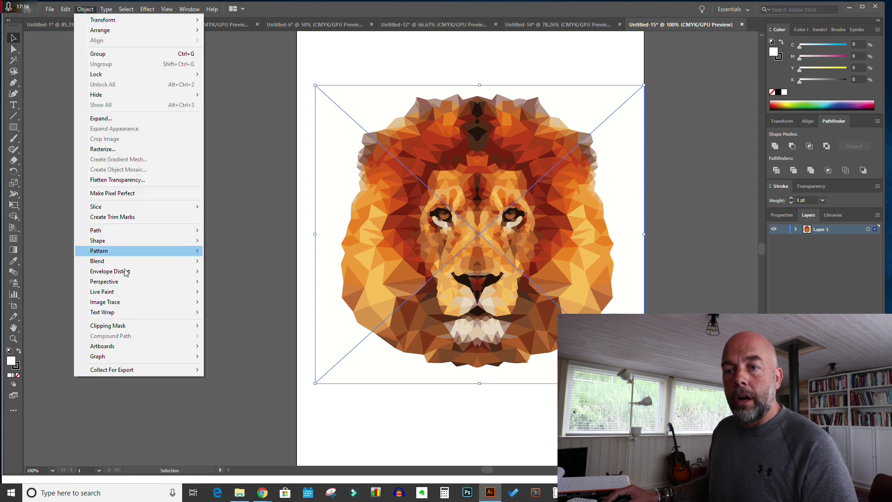
mouse_move(130, 302)
left_click(227, 335)
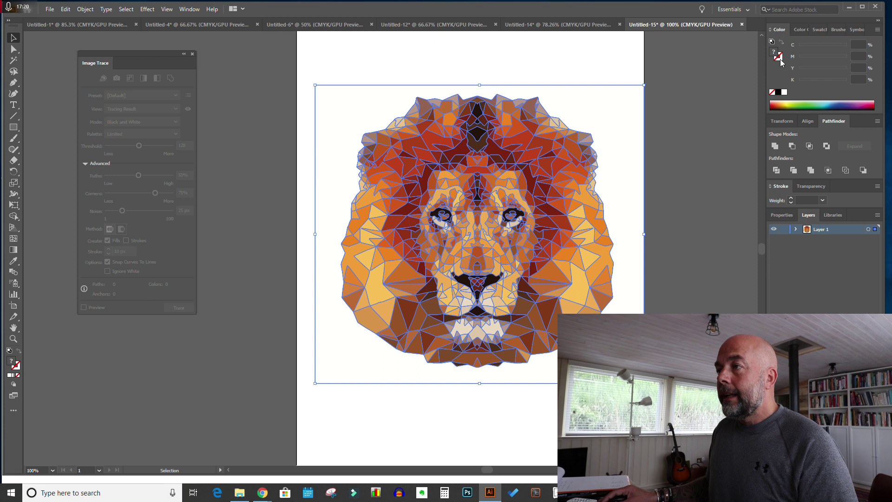
Step: Give the expanded lion paths a black 2 pt stroke and a white fill
left_click(779, 92)
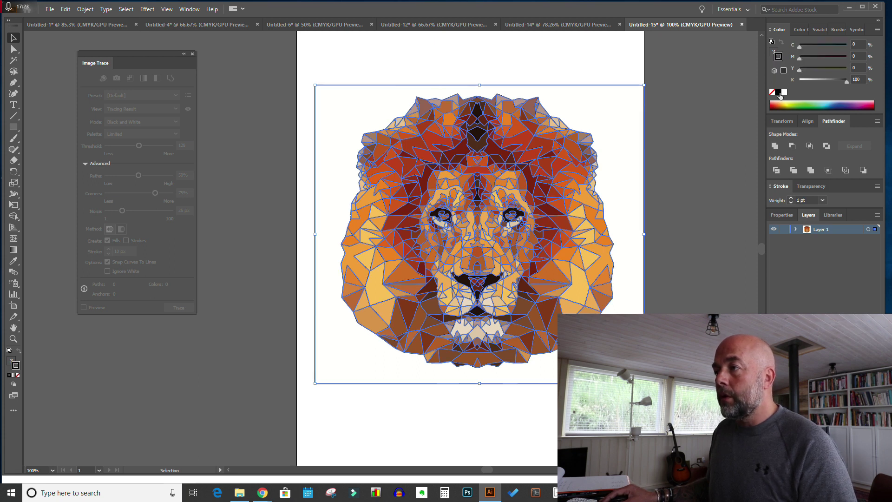
left_click(792, 199)
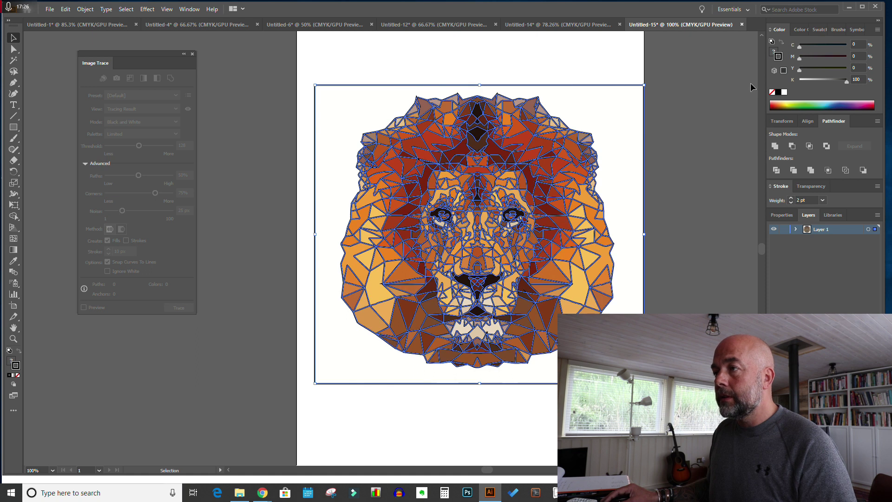
left_click(774, 55)
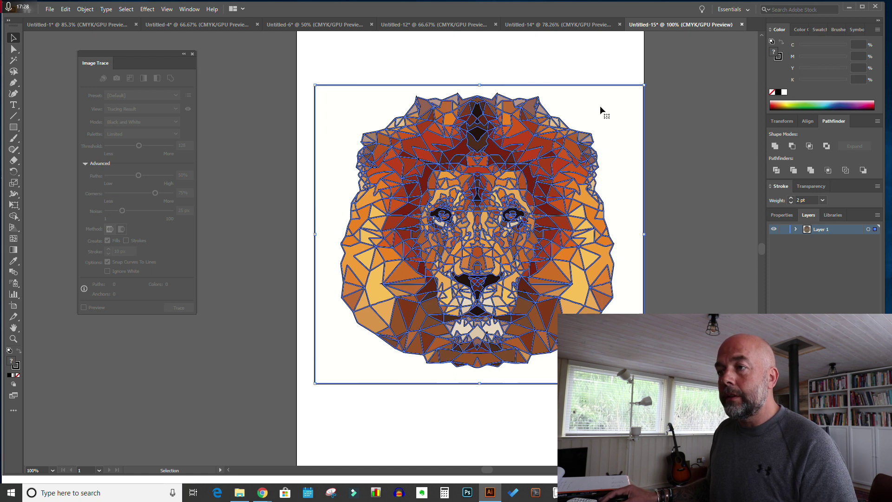
left_click(785, 92)
left_click(718, 160)
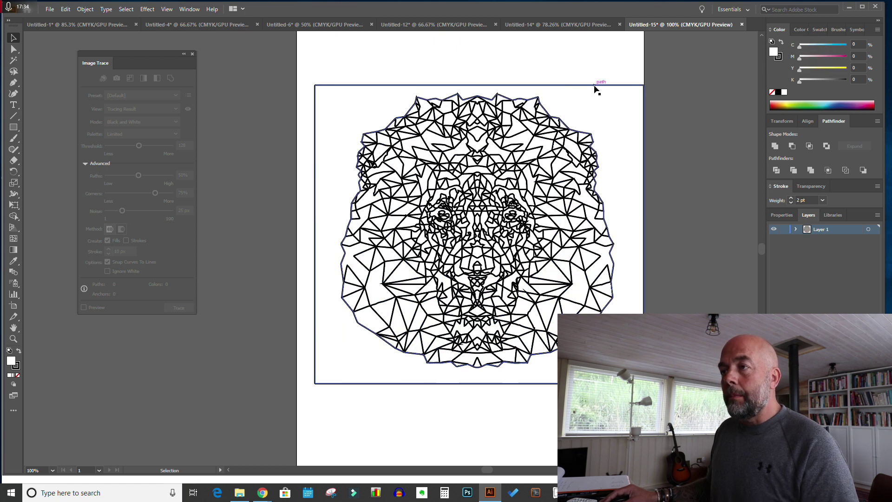
Step: Remove the rectangular frame surrounding the low-poly lion line art
left_click_drag(594, 86, 589, 86)
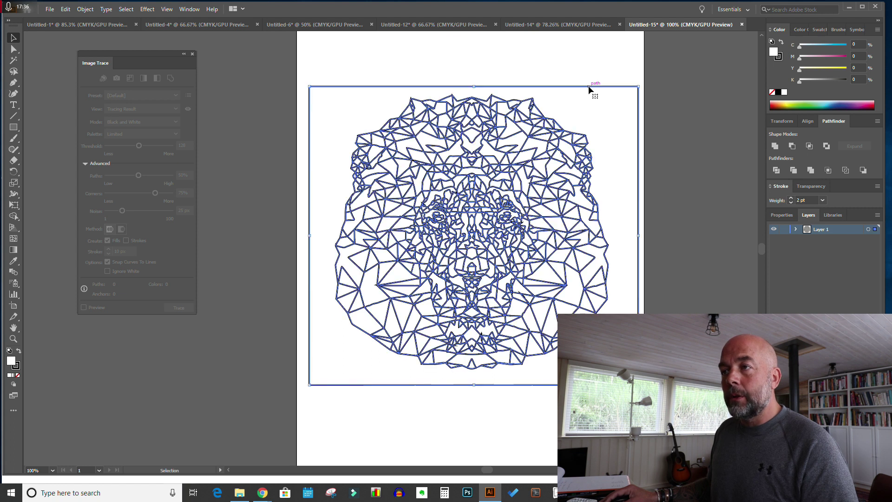
left_click_drag(580, 160, 580, 161)
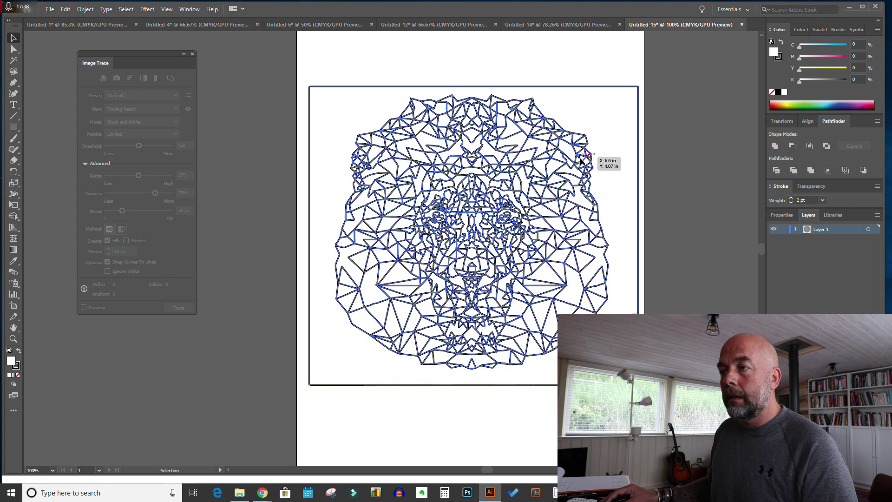
left_click(660, 152)
left_click(517, 150)
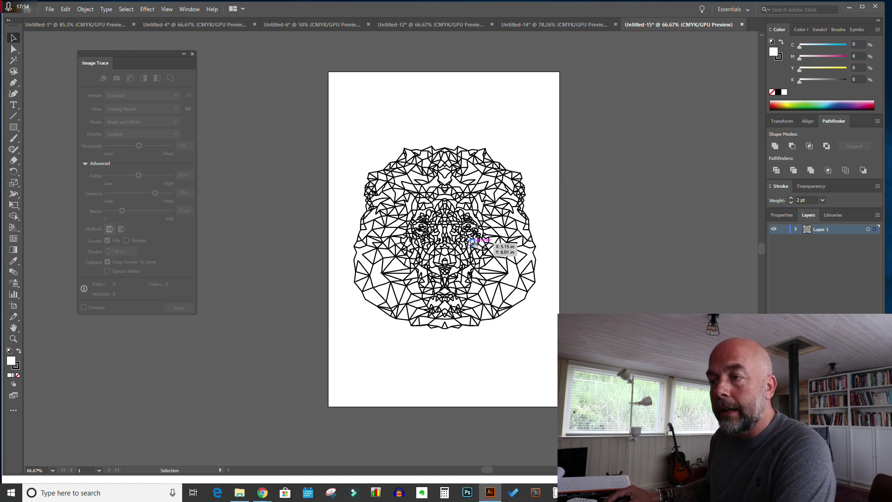
Step: Delete all of the low-poly lion line art from the artboard, including the leftover pieces along its edge
left_click(480, 269)
left_click(493, 257)
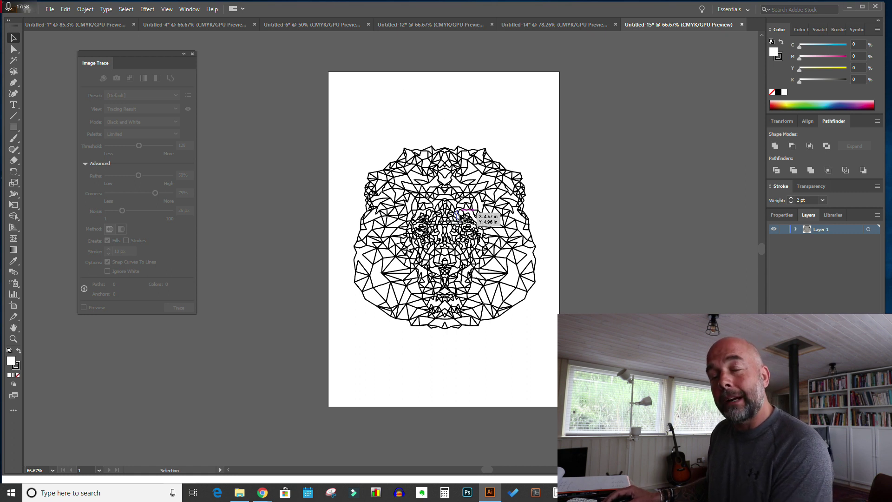
left_click_drag(369, 128, 538, 357)
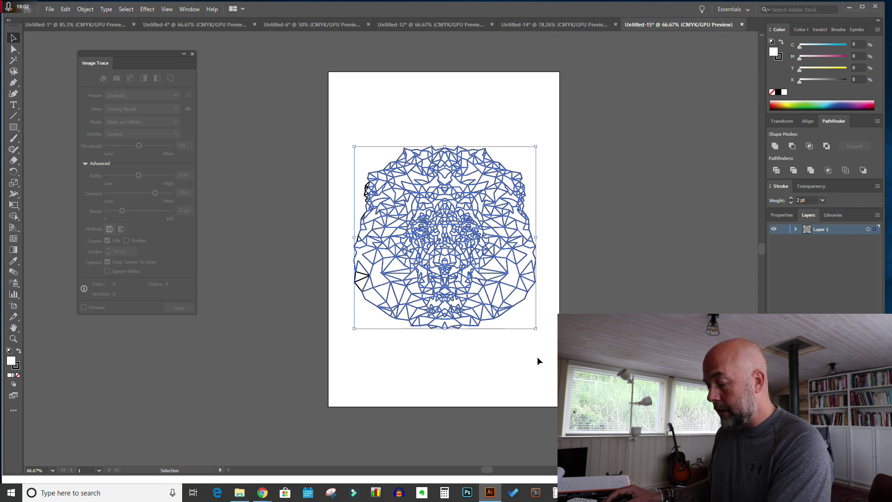
key("Delete")
left_click_drag(342, 172, 454, 355)
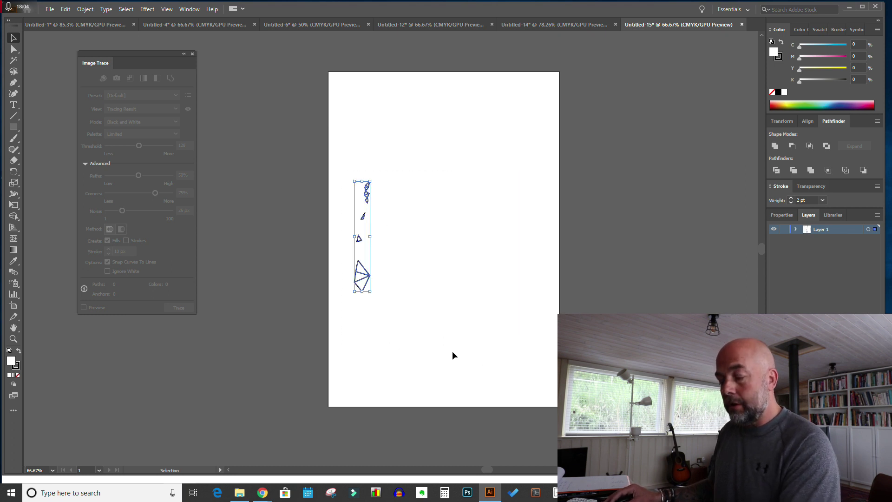
key("Delete")
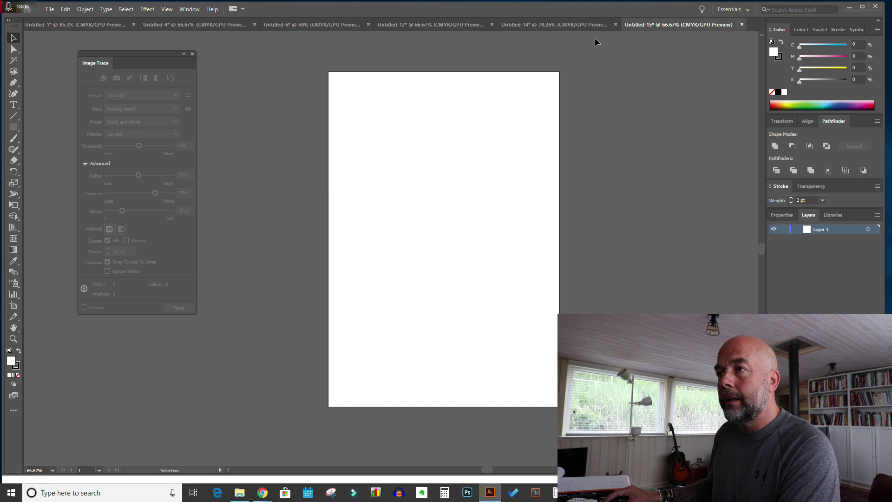
Step: Place the cartoon lion image lion-37397_1280 from the Downloads folder into the emptied Untitled-15 document
key("super+Tab")
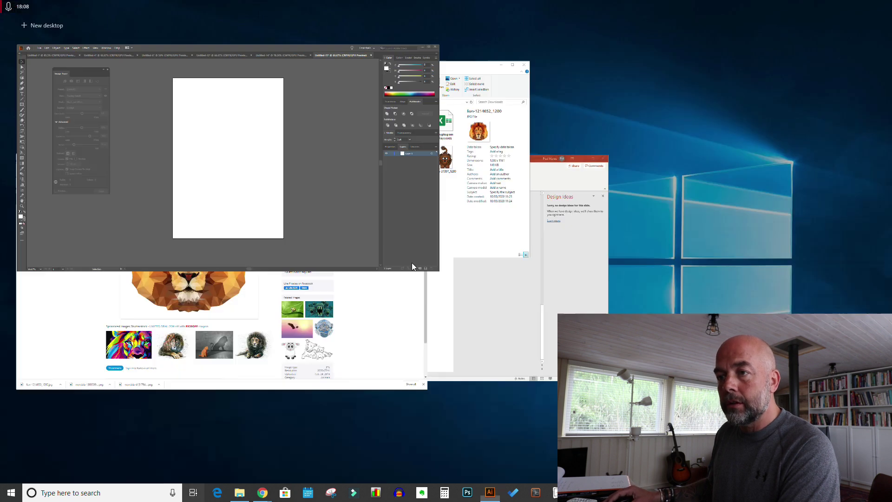
left_click(378, 165)
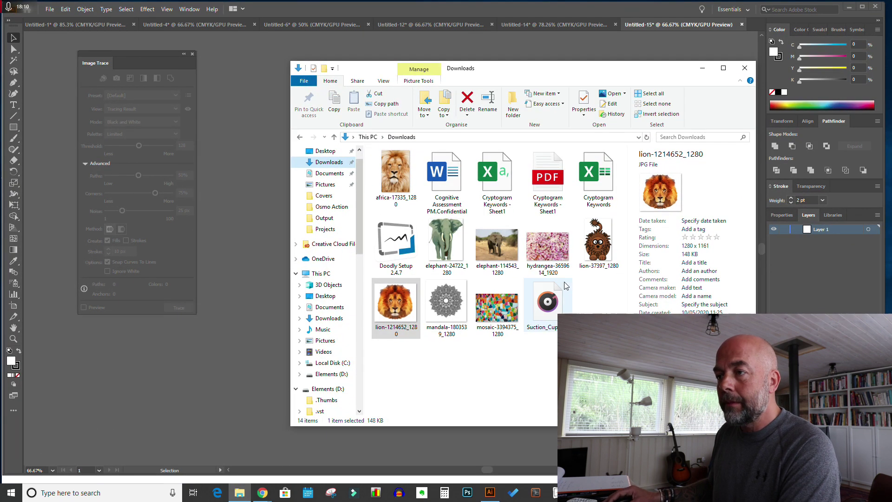
left_click_drag(600, 246, 255, 244)
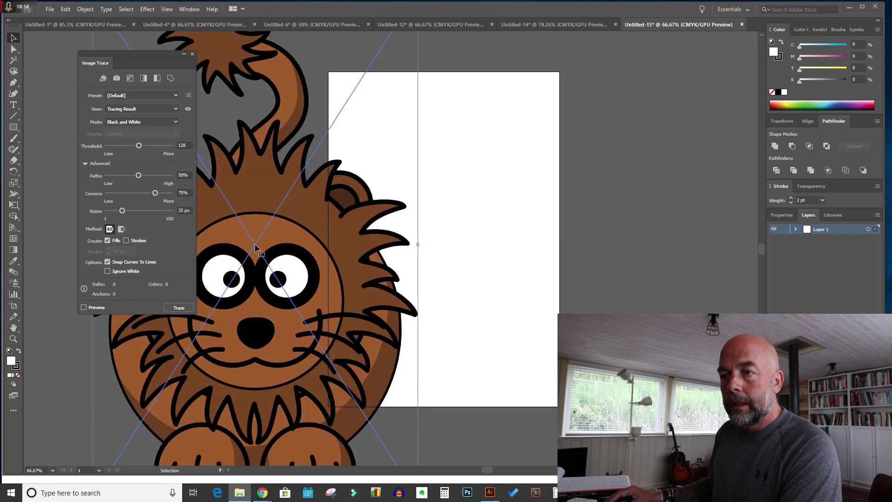
Step: Scale the cartoon lion down to fit inside the artboard and centre it on the page
left_click_drag(290, 258, 469, 199)
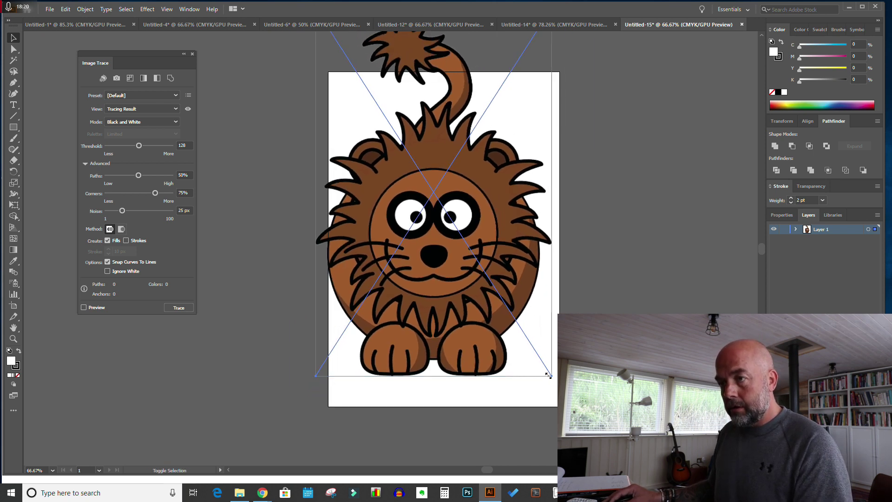
left_click_drag(548, 375, 494, 302)
left_click_drag(447, 233, 468, 262)
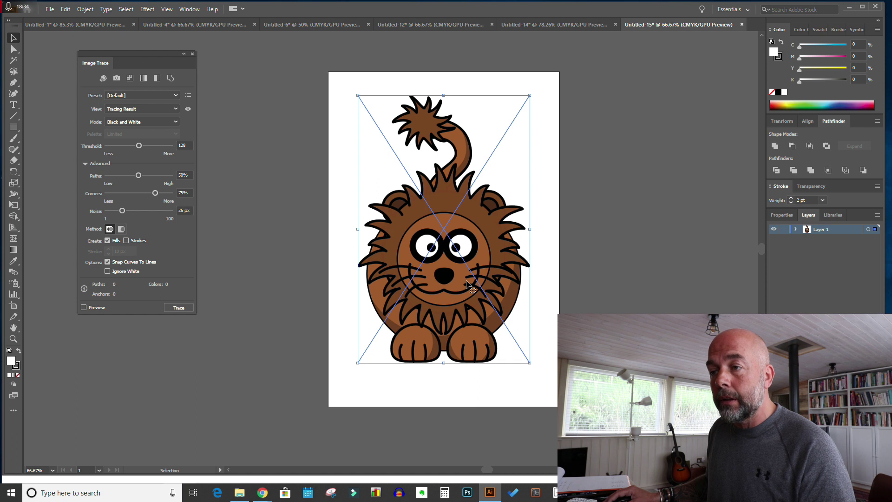
Step: Image-trace the cartoon lion in Color mode with Corners at 0%, Noise at 100 px and the preview on
left_click(175, 121)
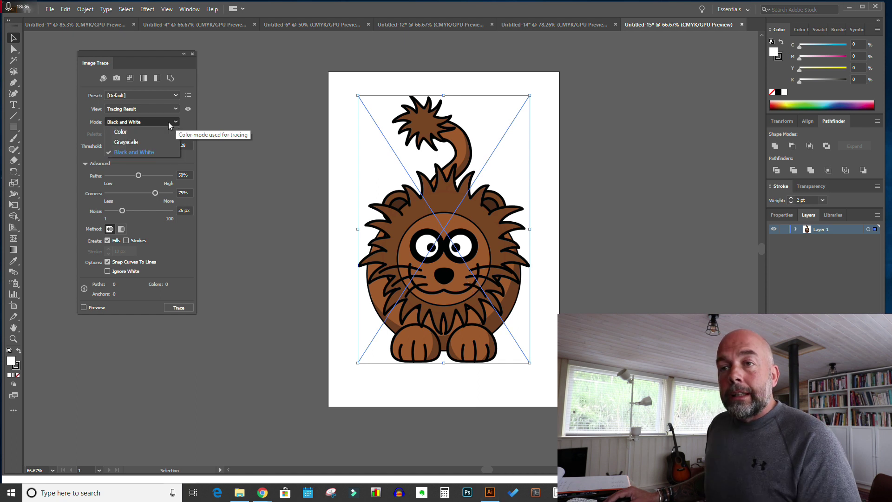
left_click(161, 129)
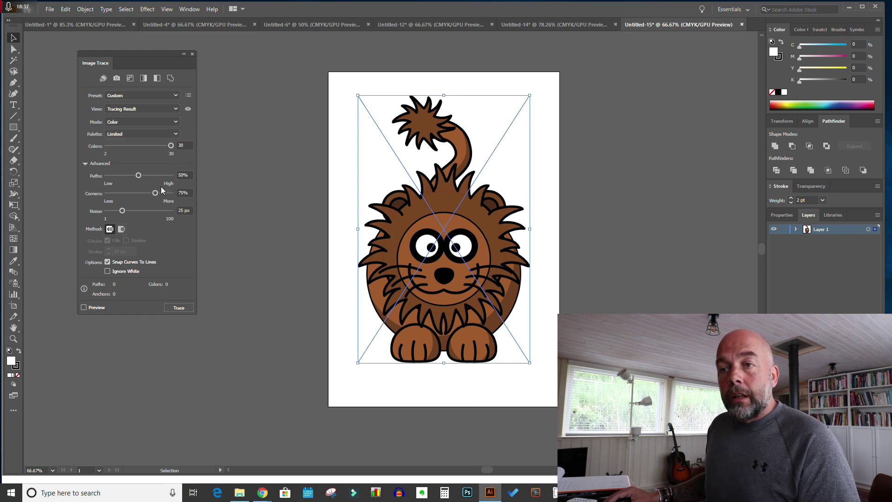
left_click_drag(156, 195, 107, 197)
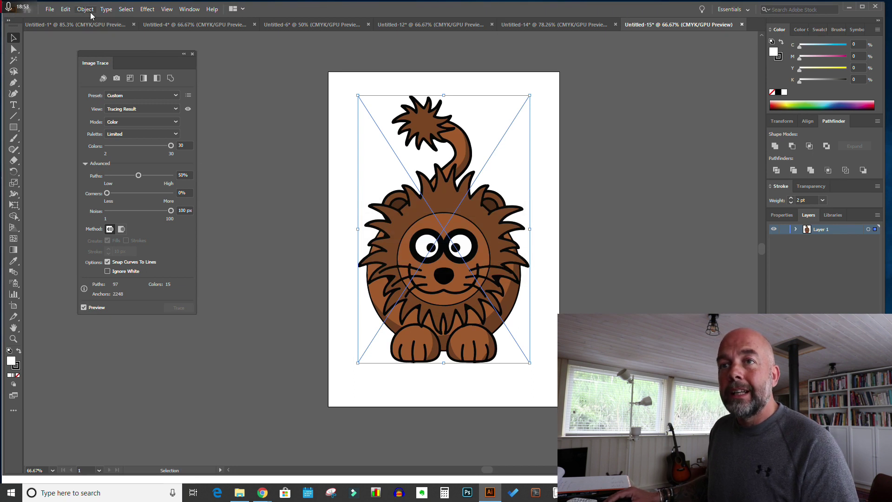
Step: Expand the cartoon lion's tracing into paths and give them a black 2 pt stroke and a white fill
left_click(85, 9)
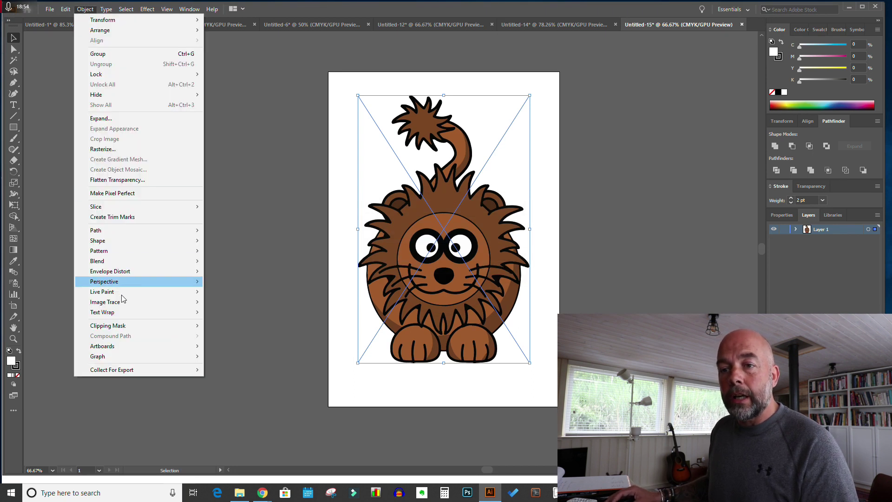
mouse_move(121, 302)
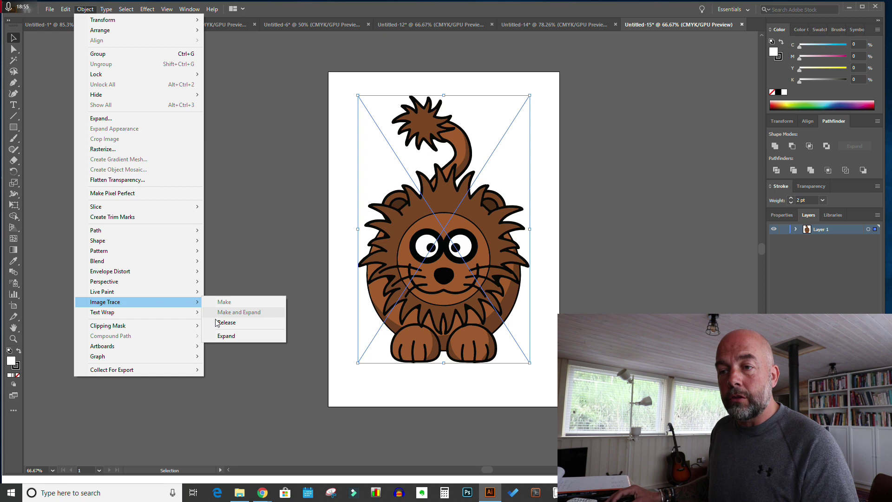
left_click(221, 336)
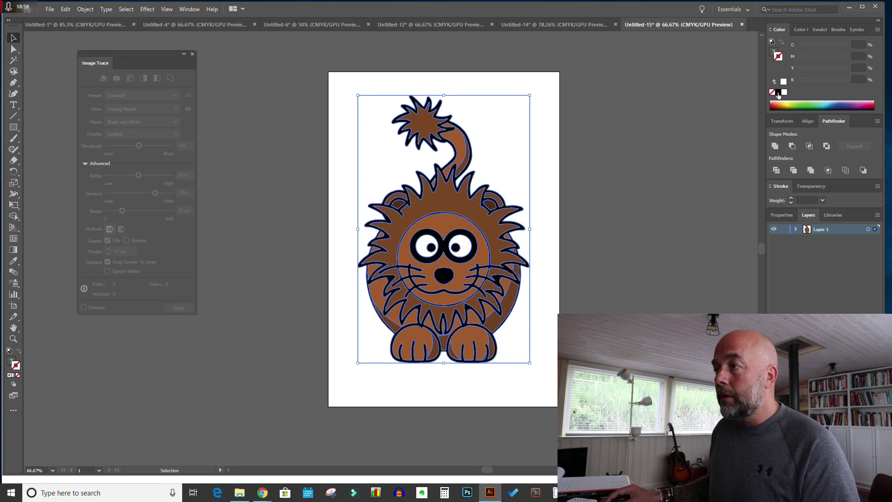
left_click(778, 92)
left_click(792, 199)
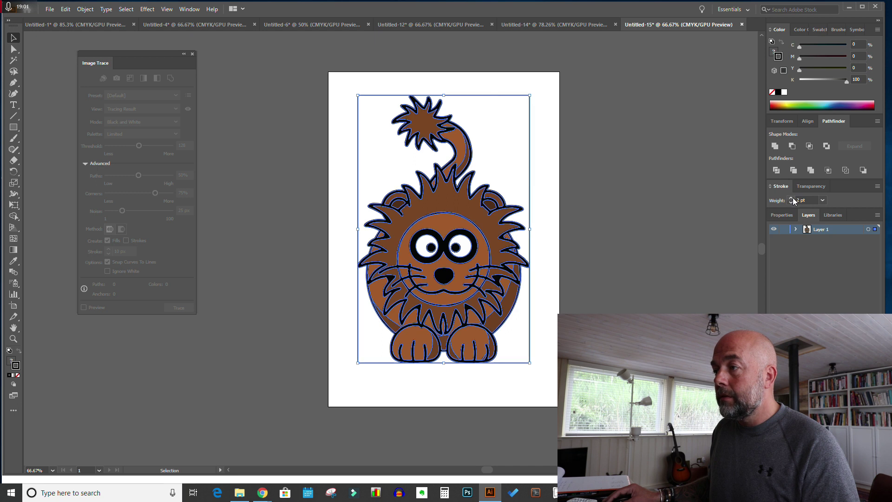
left_click(774, 52)
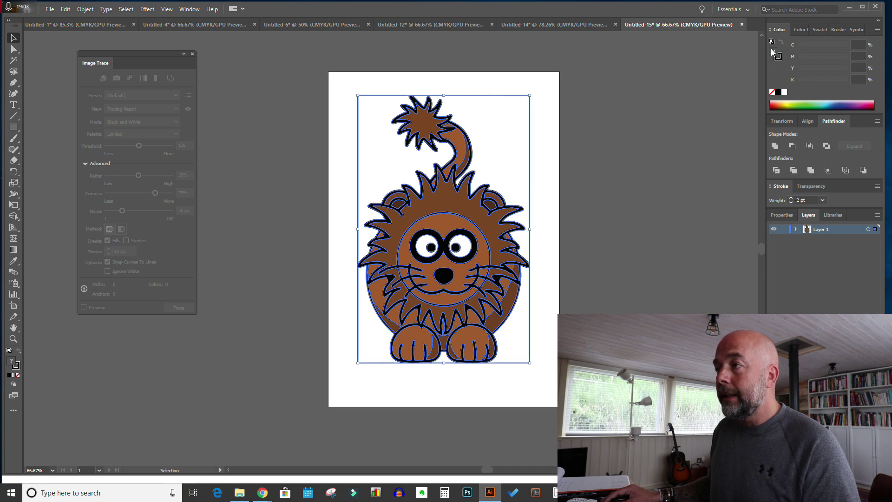
left_click(784, 93)
left_click(668, 165)
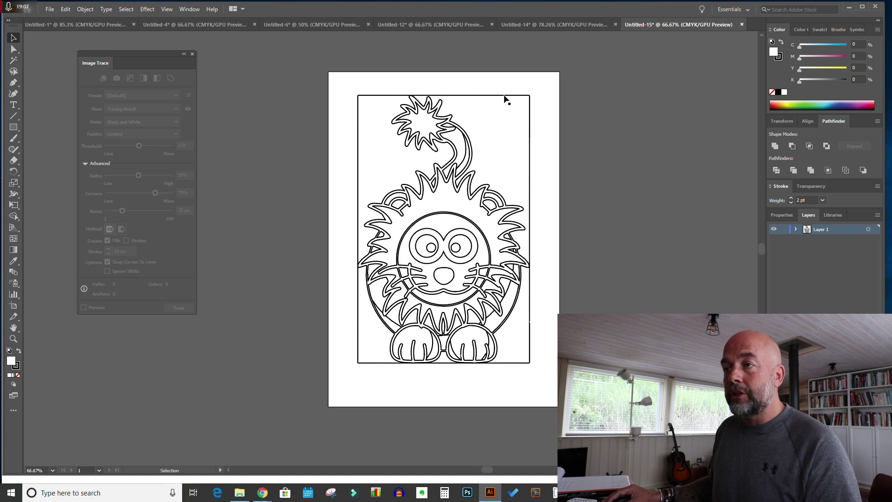
Step: Ungroup the lion line art and delete the rectangular background frame around it
left_click(488, 247)
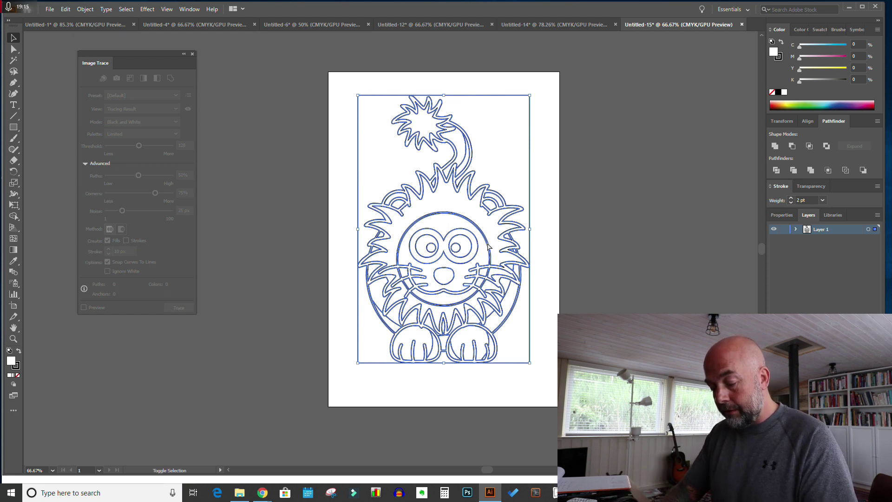
key("a")
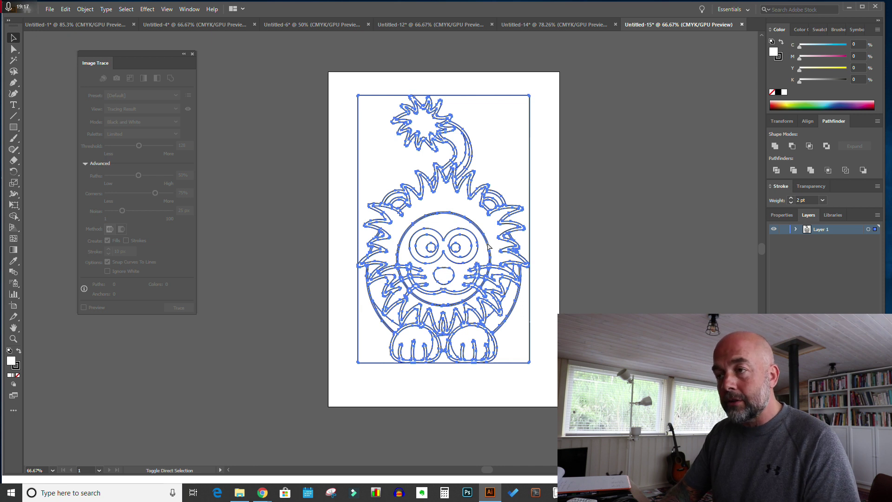
key("v")
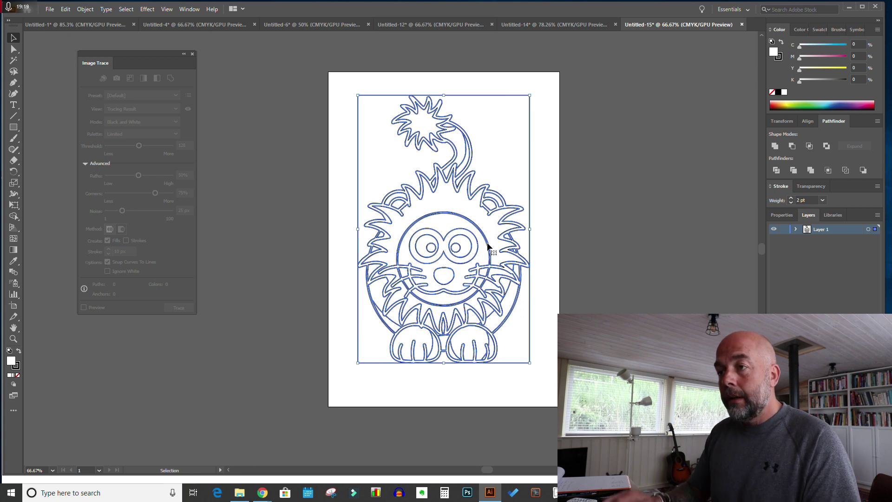
left_click(575, 167)
left_click(526, 99)
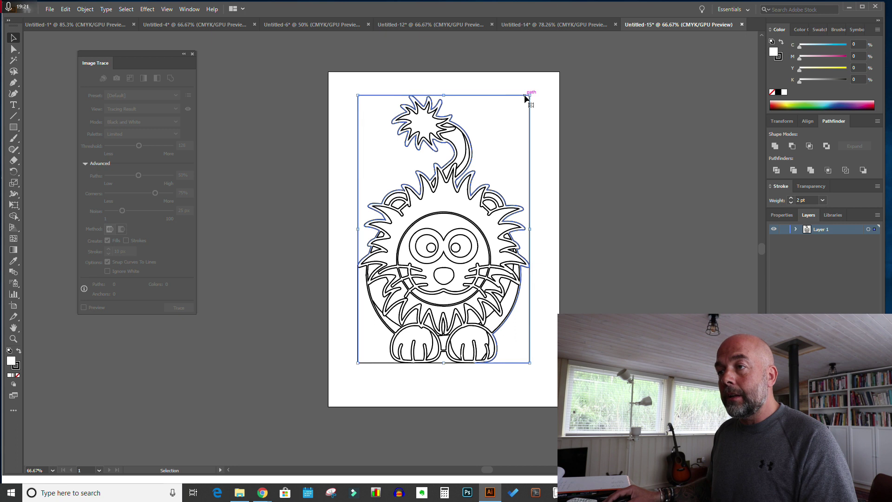
left_click(527, 91)
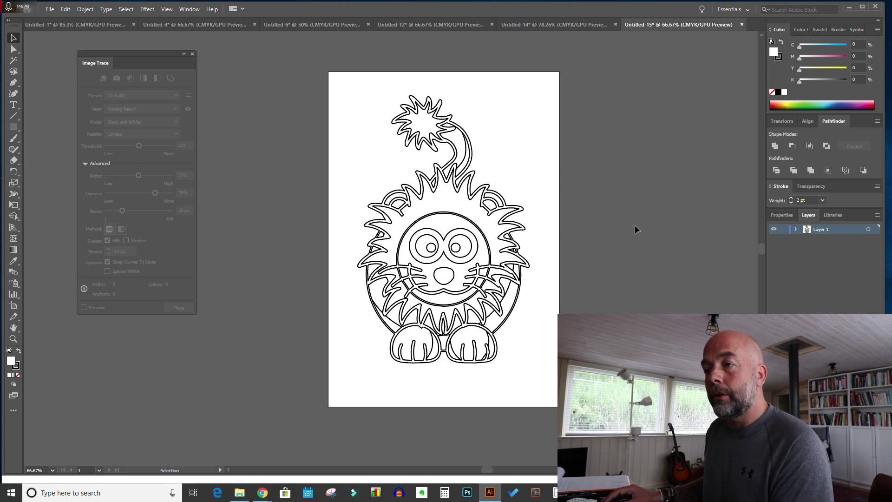
Step: Delete all of the lion line art and place the elephant image elephant-24722_1280 from the Downloads folder into Untitled-15
left_click(453, 249)
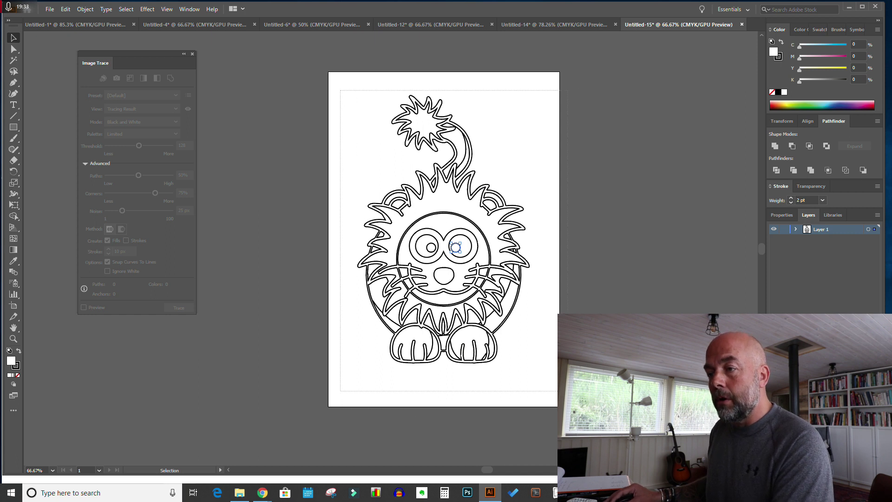
key("Delete")
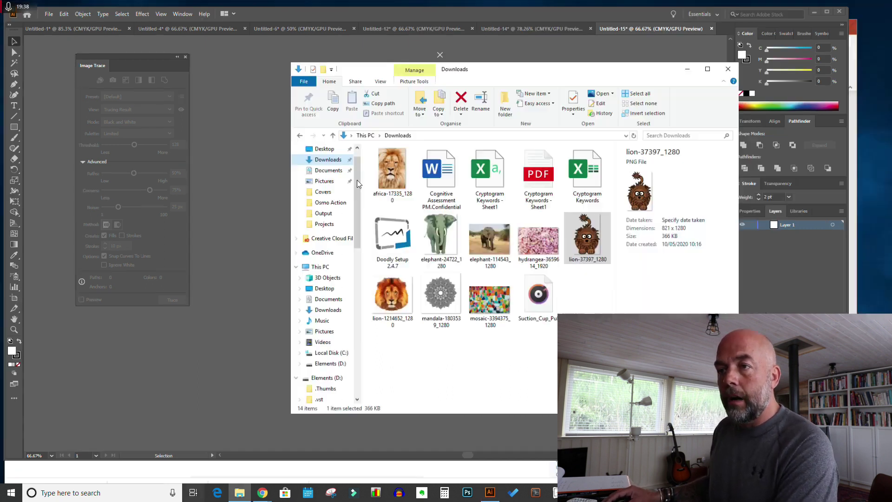
left_click_drag(285, 234, 264, 229)
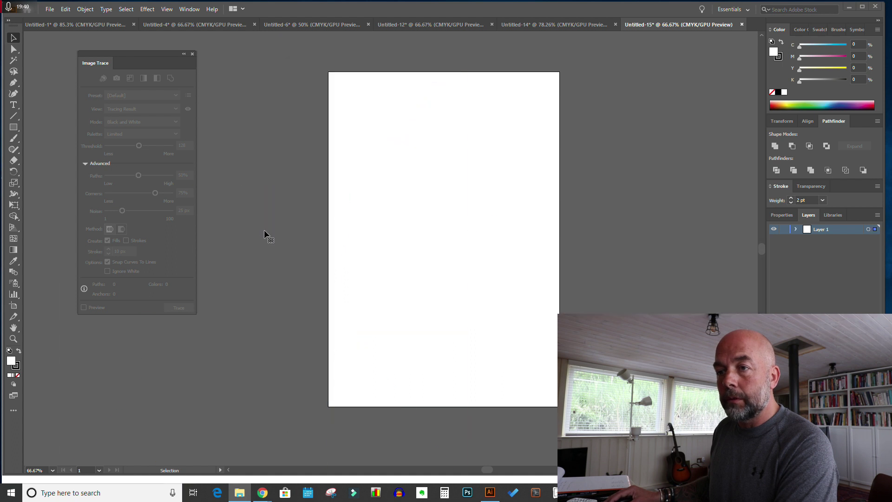
left_click_drag(321, 244, 534, 242)
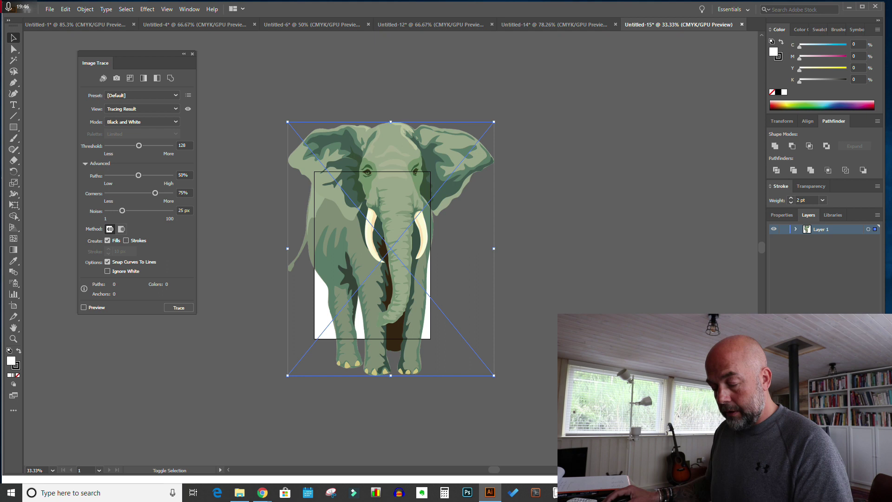
Step: Scale the elephant image down to fit inside the artboard and position it near the page centre
left_click_drag(498, 375, 444, 340)
left_click_drag(410, 261, 392, 272)
left_click_drag(425, 322, 419, 317)
left_click_drag(379, 277, 383, 275)
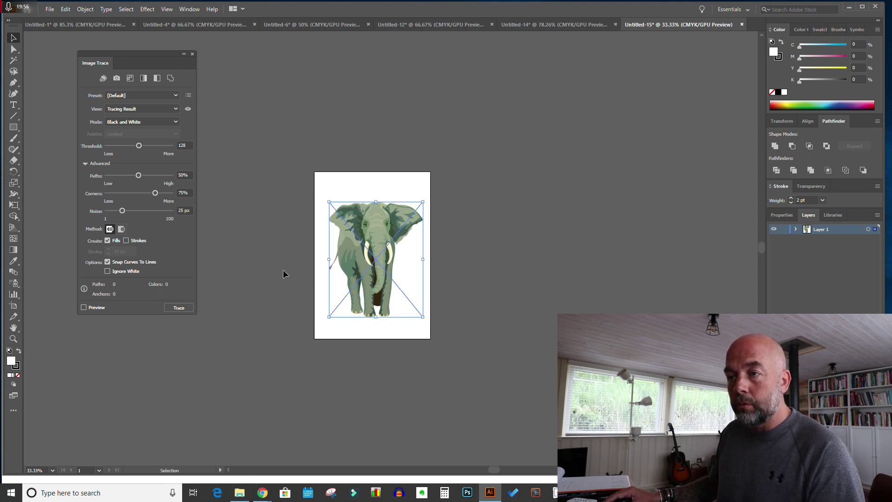
Step: Image-trace the elephant in Color mode with Corners at 0%, Noise at 100 px and the preview on
scroll(283, 270, "down", 1)
key("ctrl+plus")
key("ctrl+plus")
key("ctrl+plus")
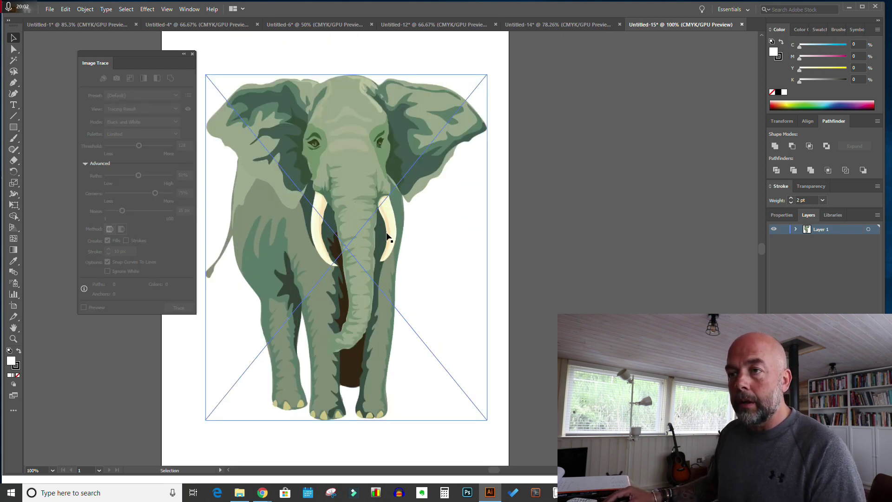
key("ctrl+shift+a")
left_click(332, 76)
scroll(333, 76, "left", 2)
left_click(211, 86)
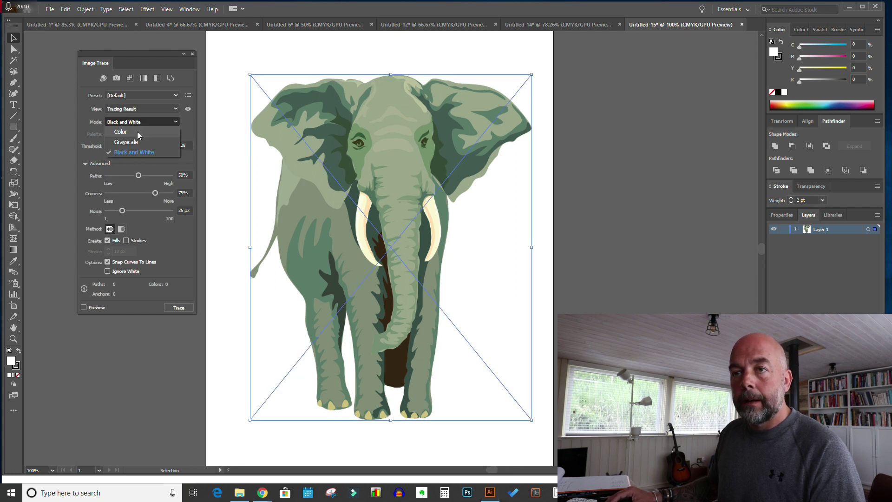
left_click(137, 132)
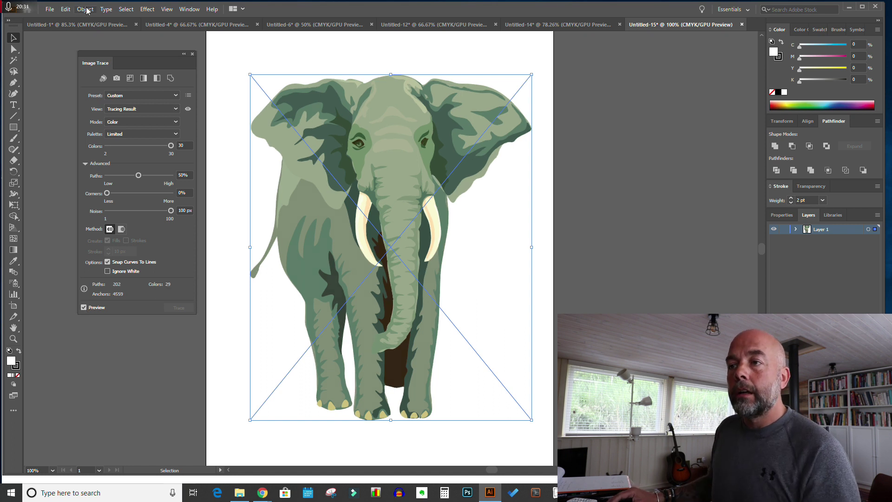
Step: Expand the elephant's tracing into paths and give them a black 2 pt stroke and a white fill
left_click(85, 9)
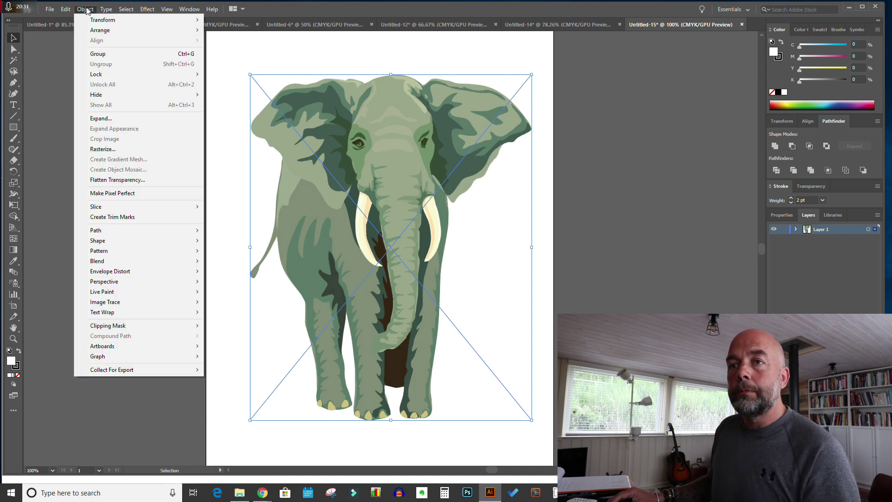
mouse_move(123, 302)
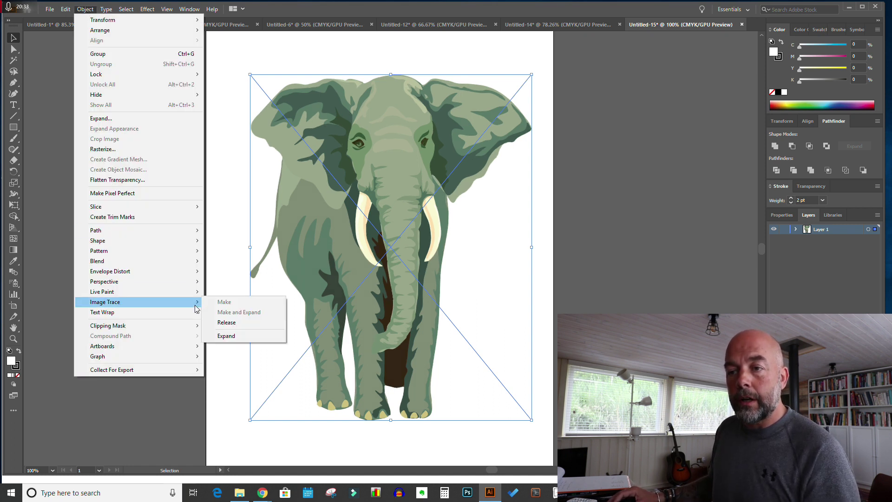
left_click(226, 335)
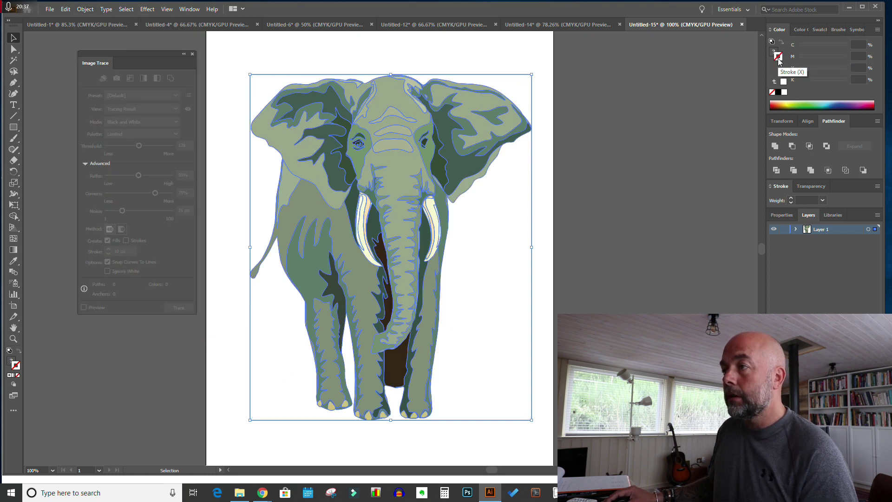
left_click(779, 92)
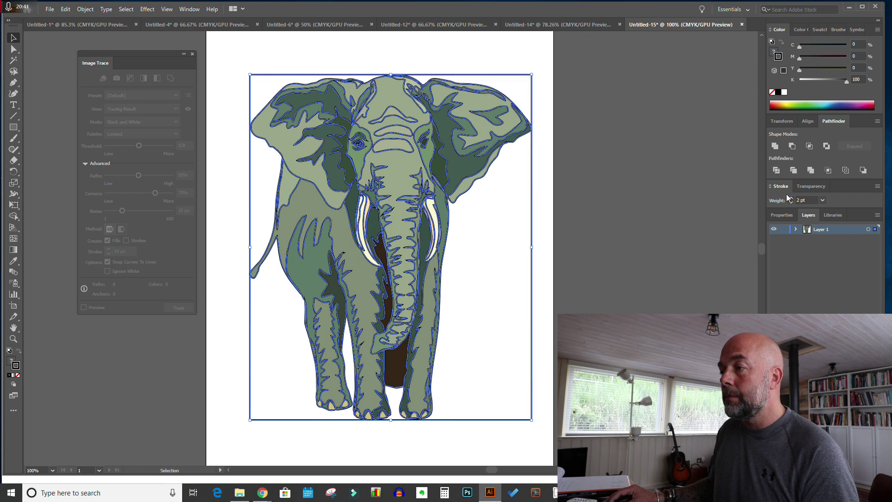
left_click(774, 51)
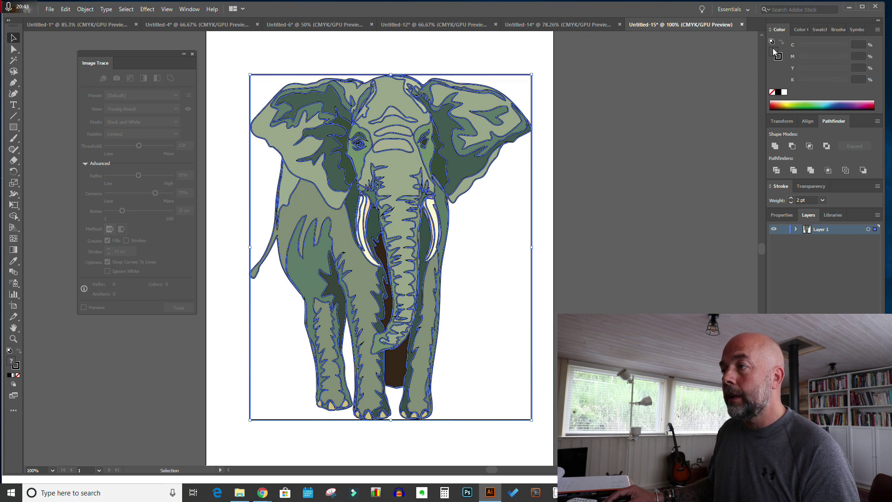
left_click(785, 92)
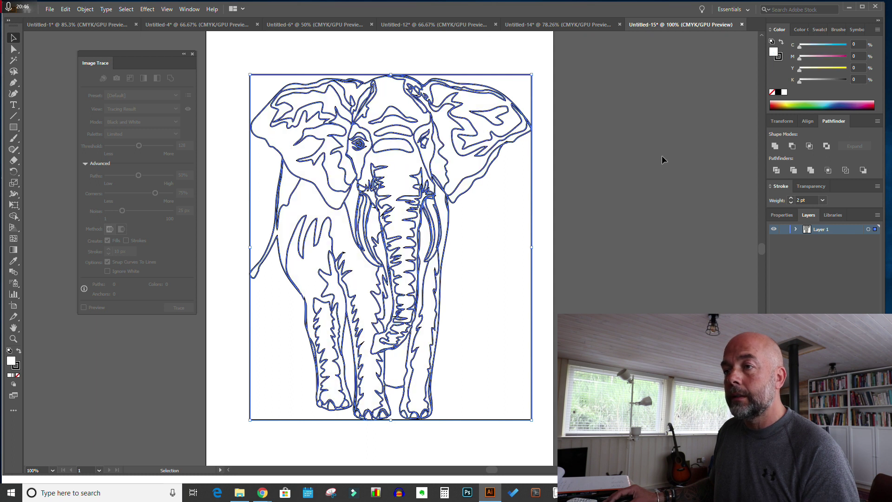
left_click(662, 160)
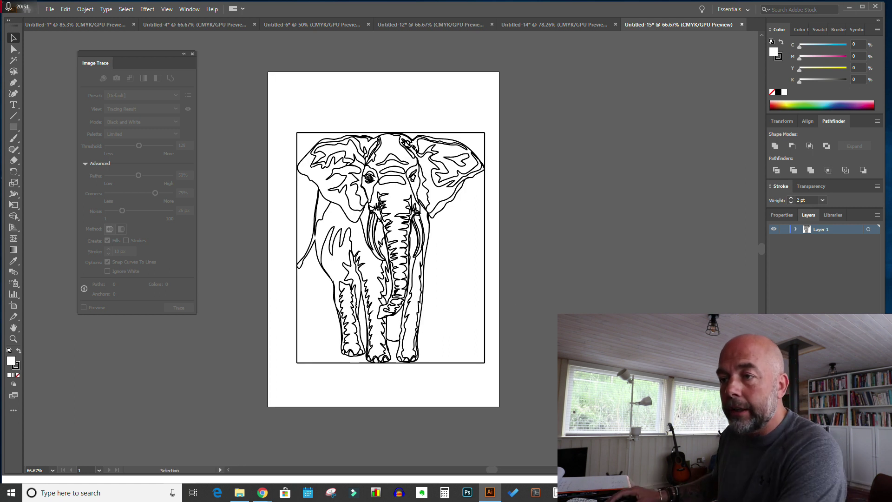
Step: Enlarge the elephant line art to nearly the page width and centre it on the artboard
left_click(393, 242)
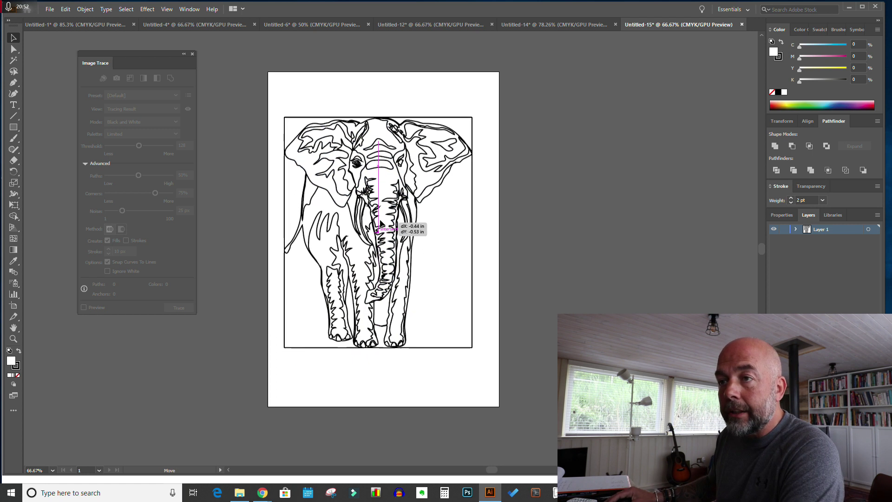
left_click_drag(381, 225, 378, 200)
left_click_drag(470, 323, 488, 342)
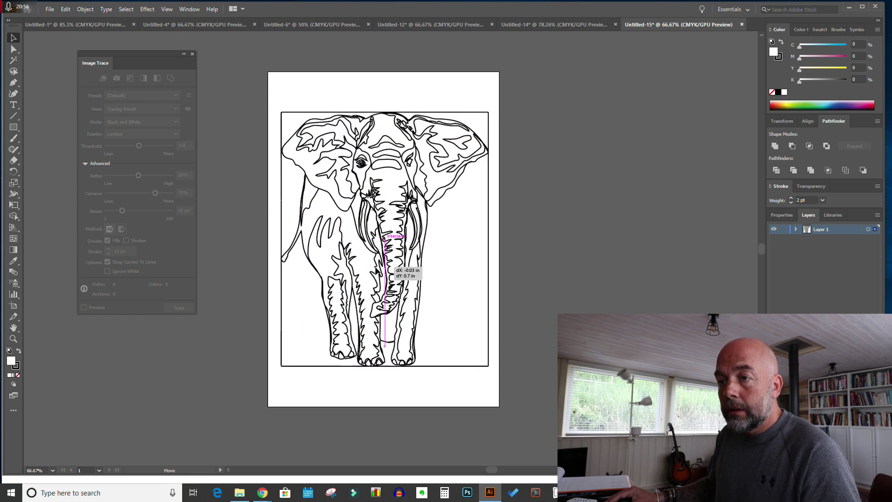
left_click(395, 302)
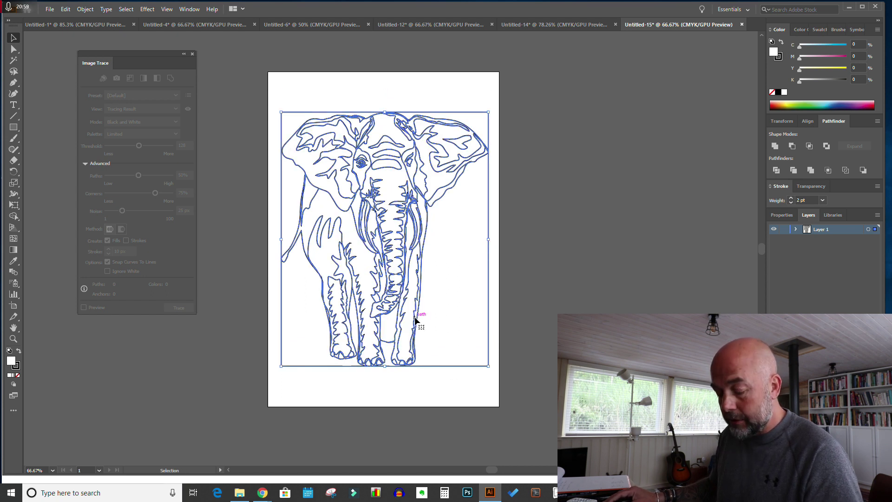
Step: Ungroup the elephant line art and delete the rectangular background frame around it
key("ctrl")
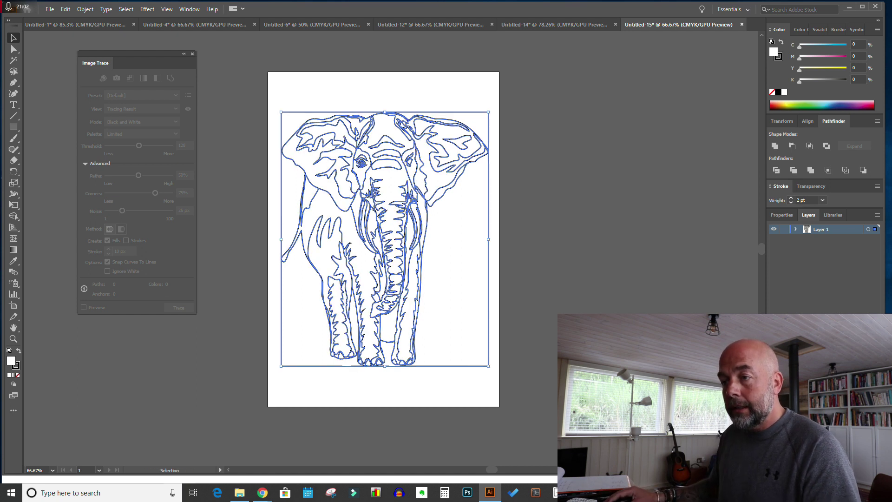
left_click(460, 371)
left_click(460, 370)
key("Delete")
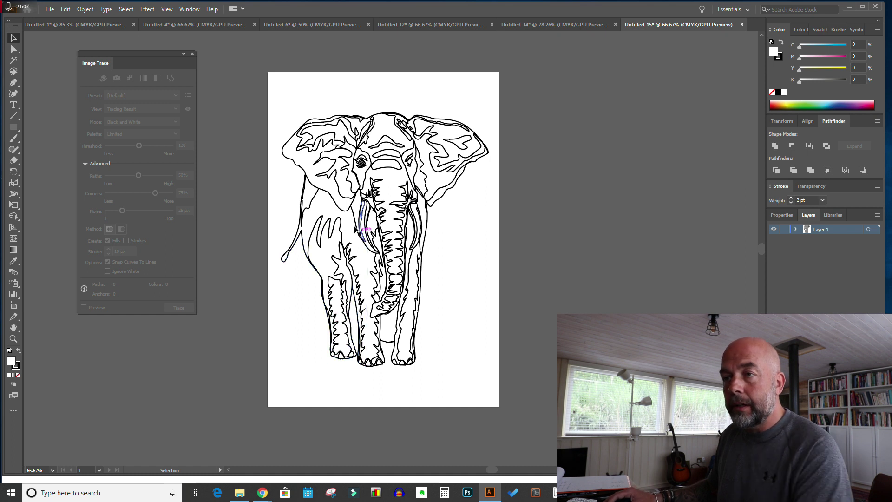
Step: Try shifting the whole elephant drawing slightly on the page and undo the last moves
key("ctrl+a")
key("ctrl+shift+a")
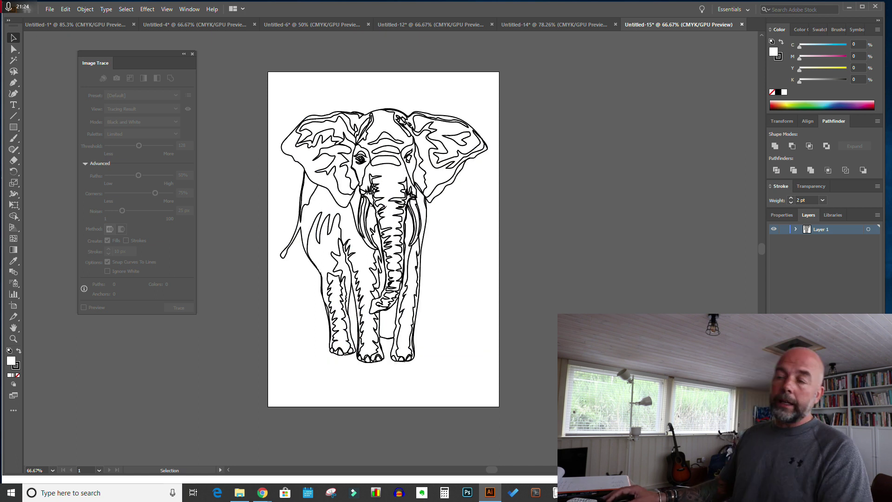
key("ctrl+z")
key("ctrl+z")
key("ctrl+z")
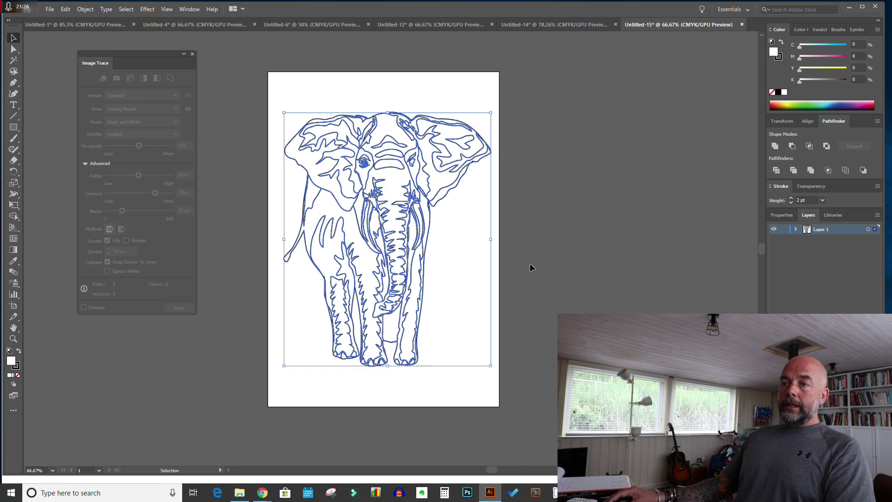